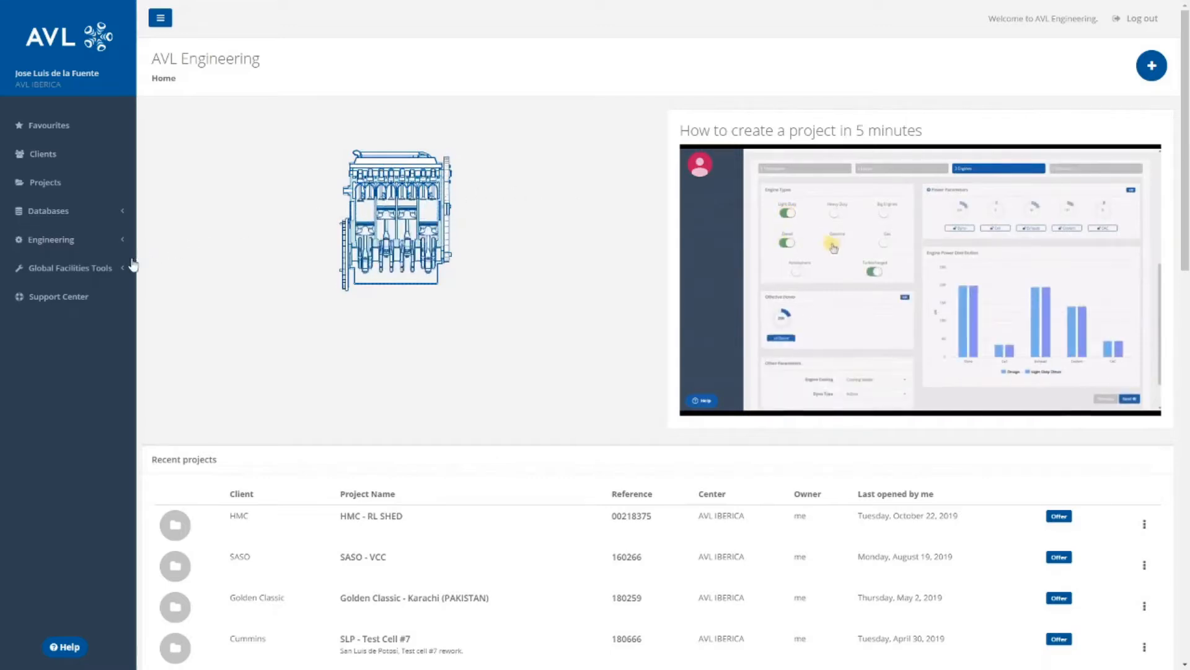
Open the Fluid System Design tool from the global facilities tools and start a new project.
{"action": "left_click", "coordinate": [117, 270]}
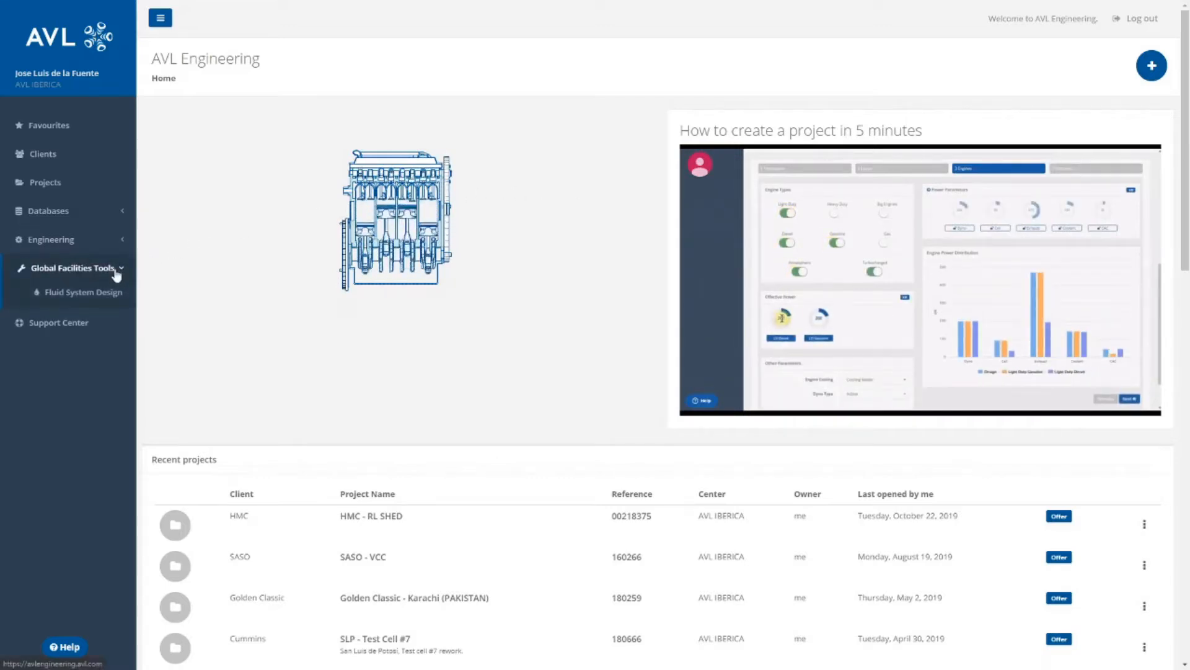
{"action": "left_click", "coordinate": [121, 297]}
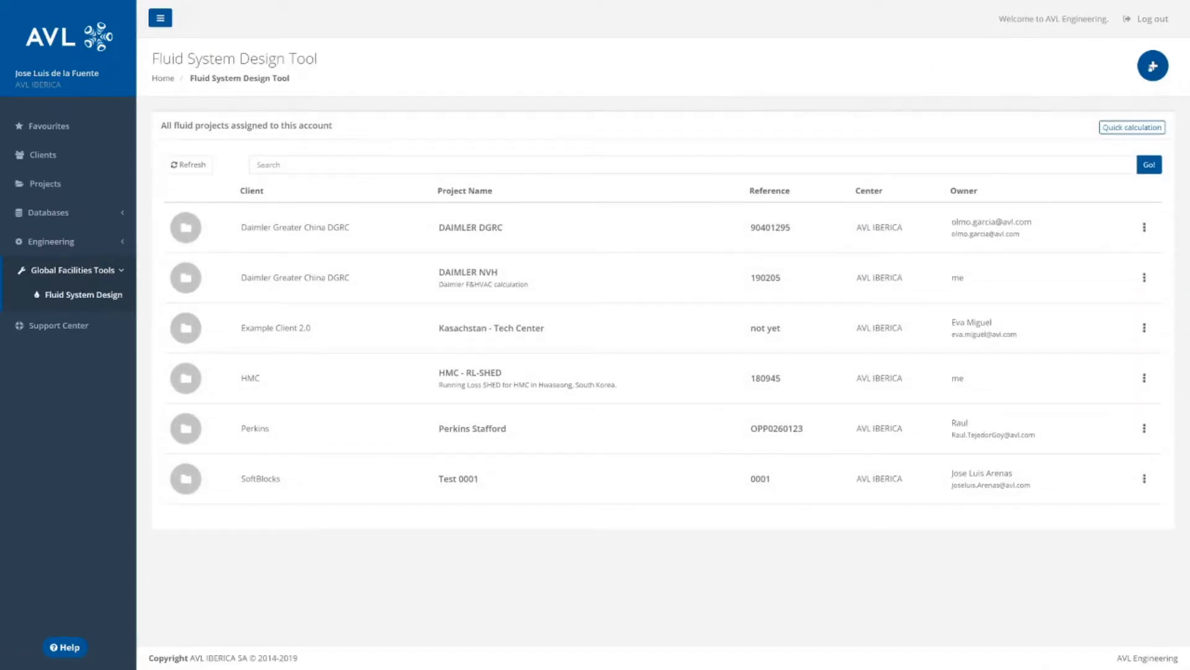
{"action": "left_click", "coordinate": [1153, 65]}
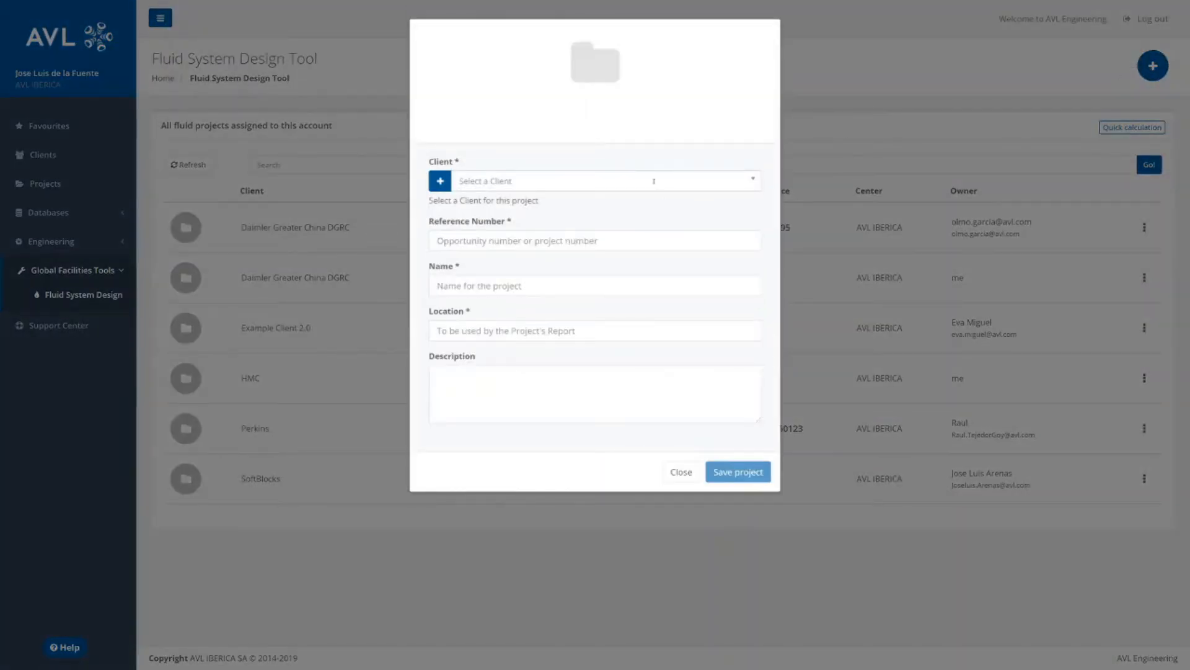
Assign the new project to the client Test and enter 000000 as its reference number.
{"action": "left_click", "coordinate": [654, 181]}
{"action": "type", "text": "test"}
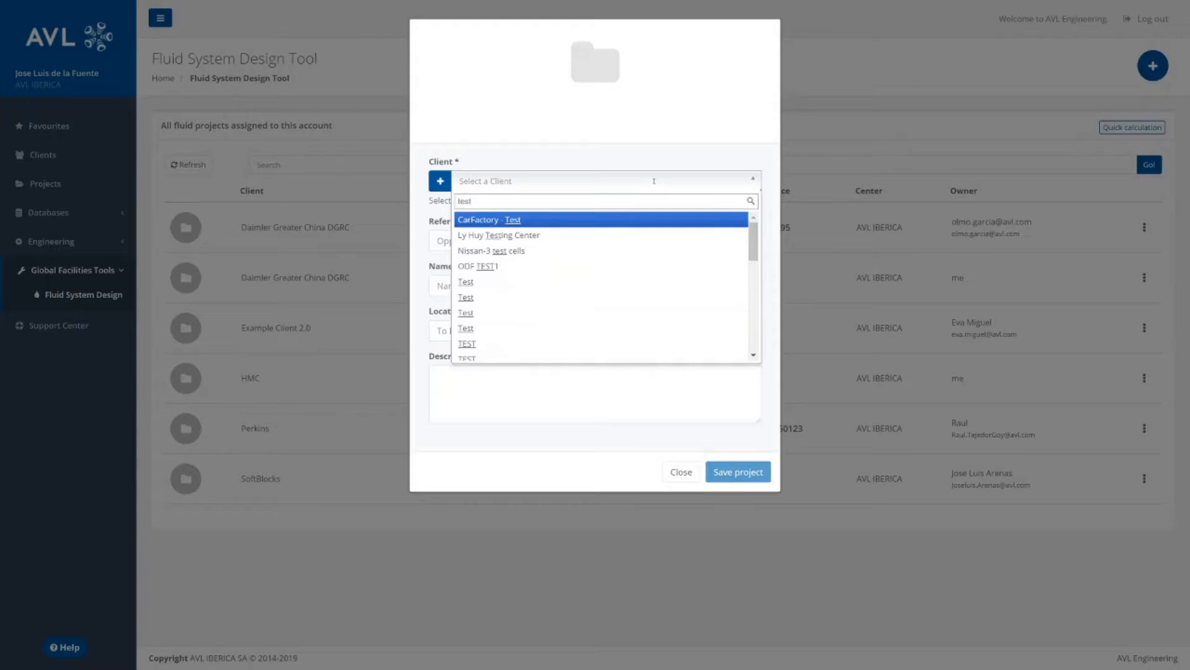
{"action": "left_click", "coordinate": [531, 310]}
{"action": "left_click", "coordinate": [546, 223]}
{"action": "type", "text": "000000"}
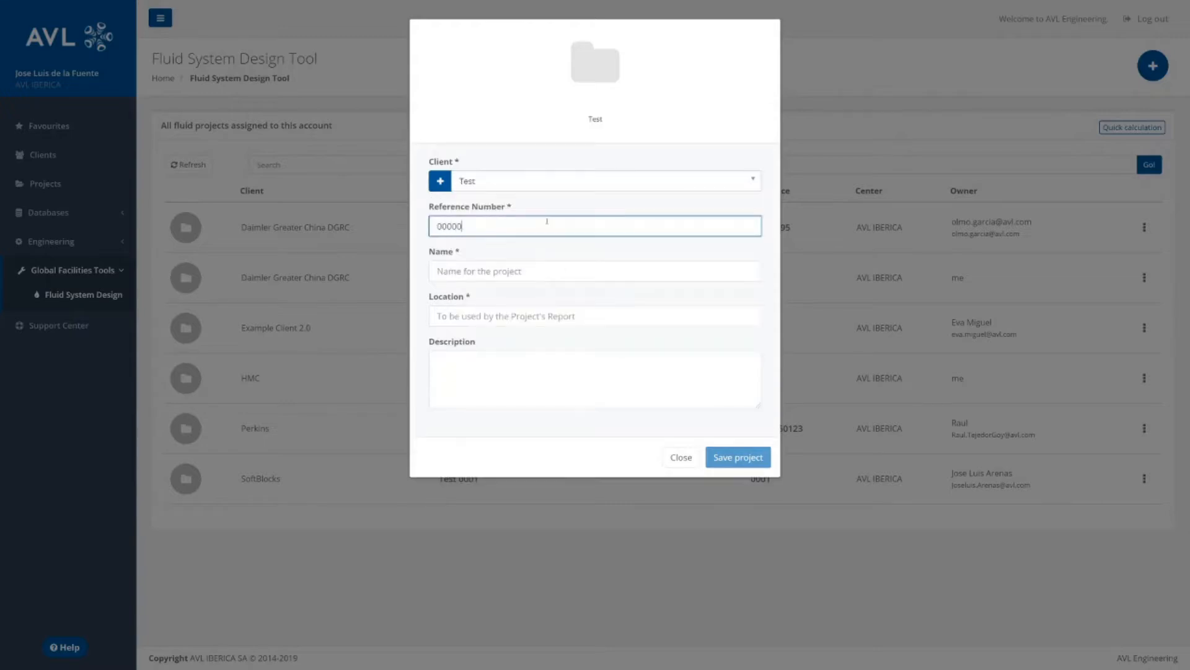
Name the project TEST PROJECT, set its location to TEST LOCATION, add the description "Lorem ipsum dolor sit amet.", and save it.
{"action": "key", "text": "Tab"}
{"action": "type", "text": "TEST PROJECT"}
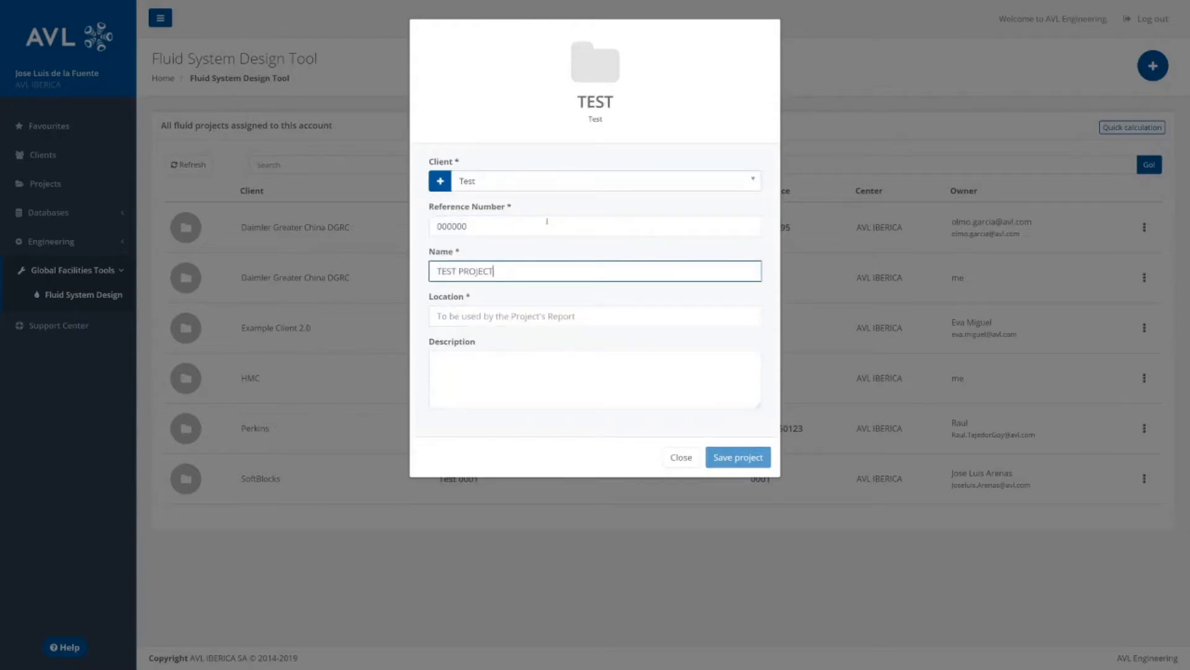
{"action": "key", "text": "Tab"}
{"action": "type", "text": "TEST LOCATION"}
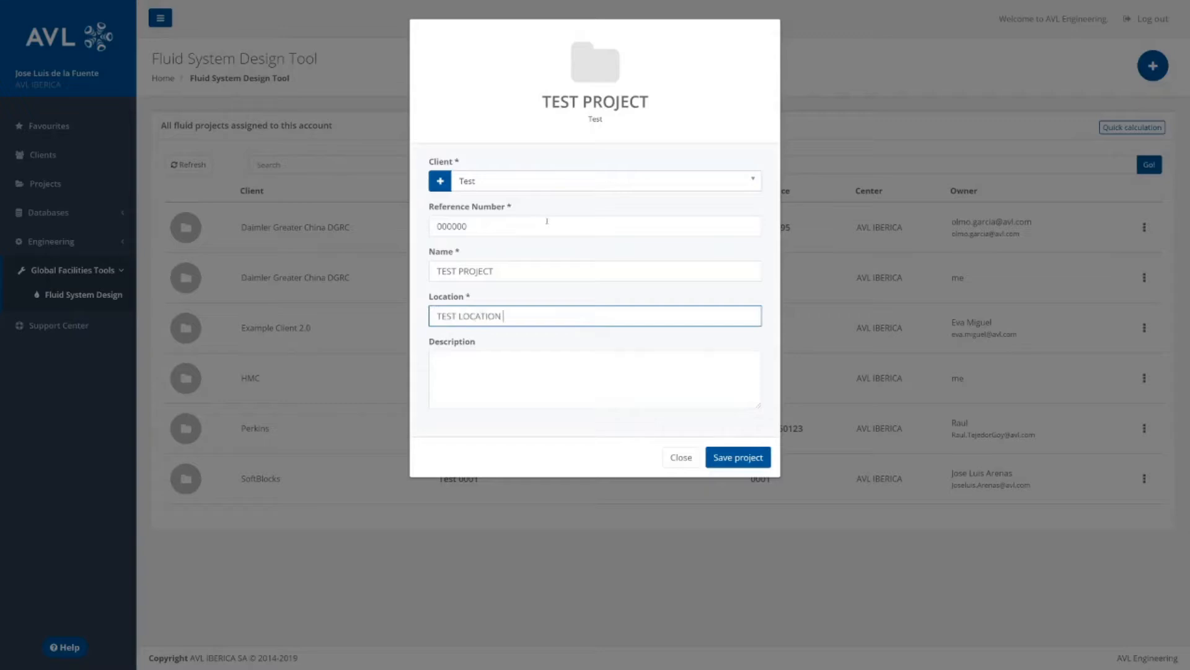
{"action": "key", "text": "Tab"}
{"action": "type", "text": "Lorem ipsum dolor sit amet."}
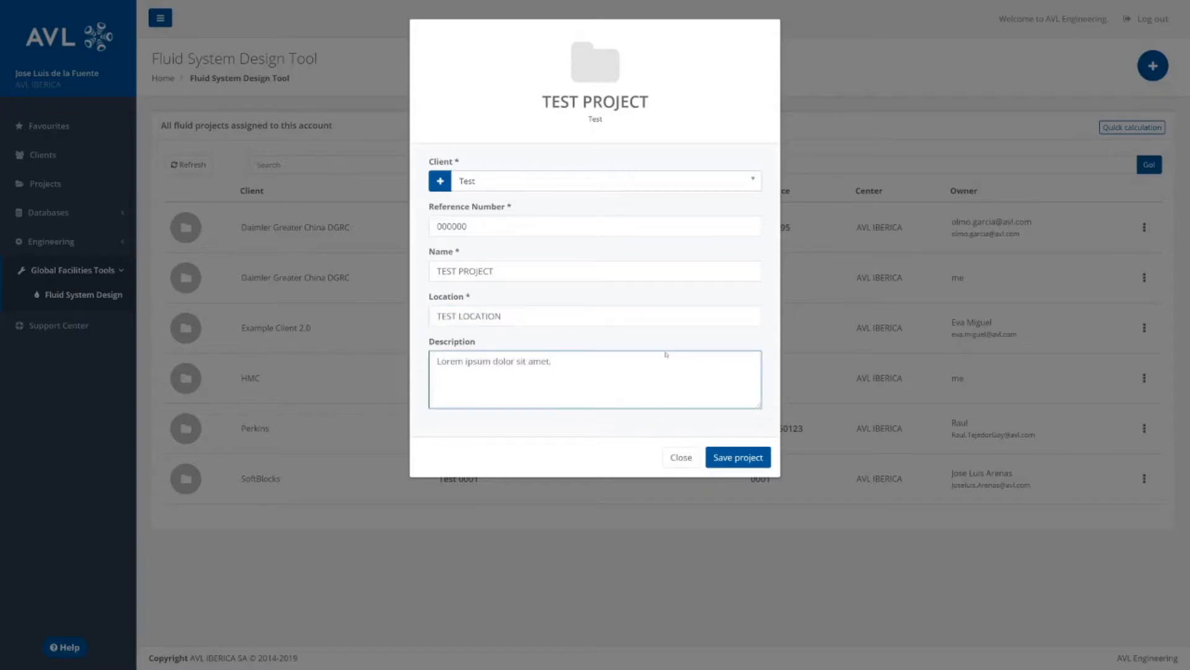
{"action": "left_click", "coordinate": [722, 462]}
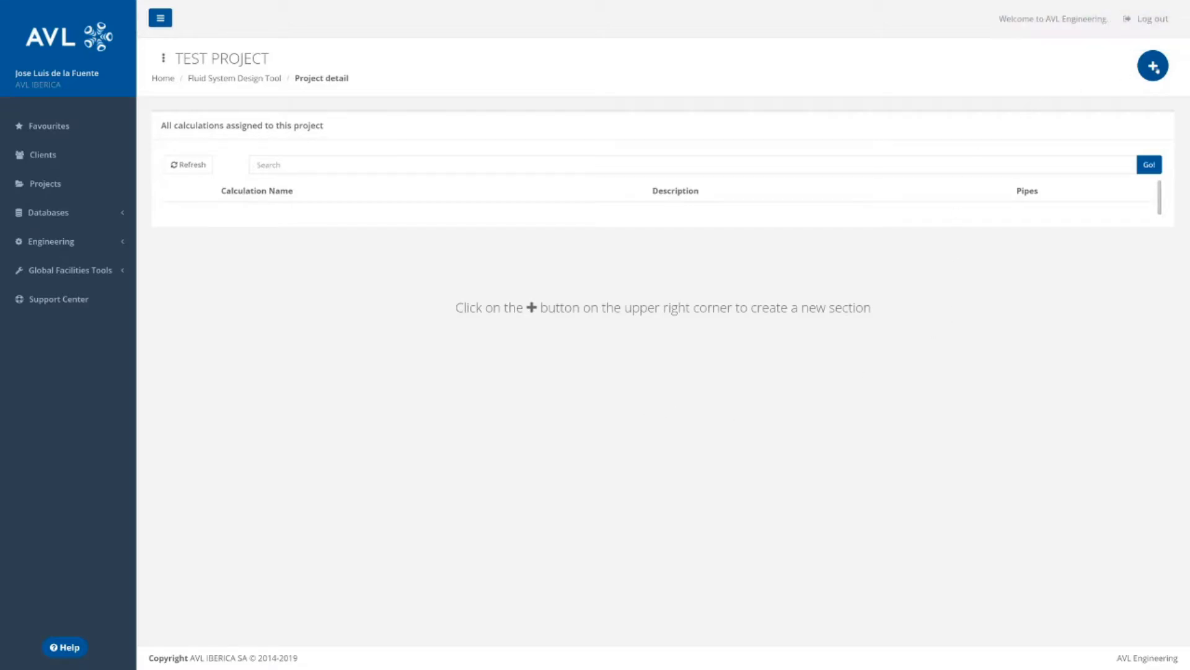
Create a project section named "Cooling Water (30/45)" with the description "Lorem ipsum dolor sit amet." and save it.
{"action": "left_click", "coordinate": [1152, 66]}
{"action": "left_click", "coordinate": [671, 183]}
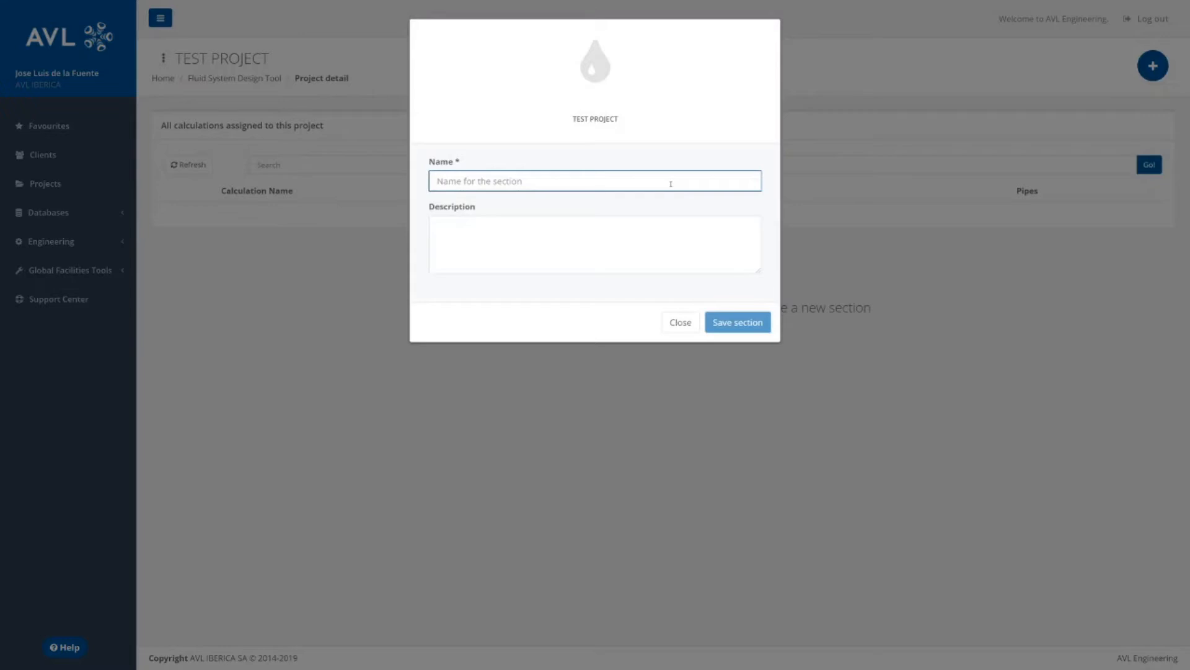
{"action": "type", "text": "Cooling Water (30/45)"}
{"action": "left_click", "coordinate": [712, 270]}
{"action": "type", "text": "Lorem ipsum dolor sit amet."}
{"action": "left_click", "coordinate": [755, 322]}
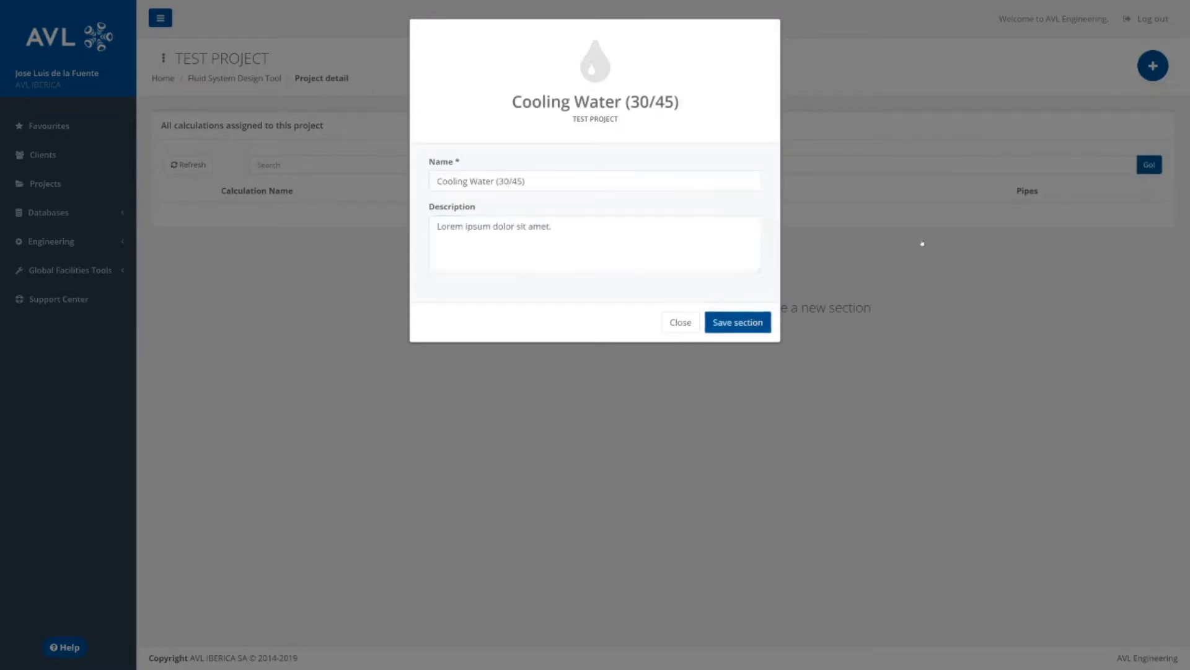
Create a second section named "Fuel" with the description "Lorem ipsum dolor sit amet." and save it.
{"action": "left_click", "coordinate": [1157, 71]}
{"action": "left_click", "coordinate": [572, 184]}
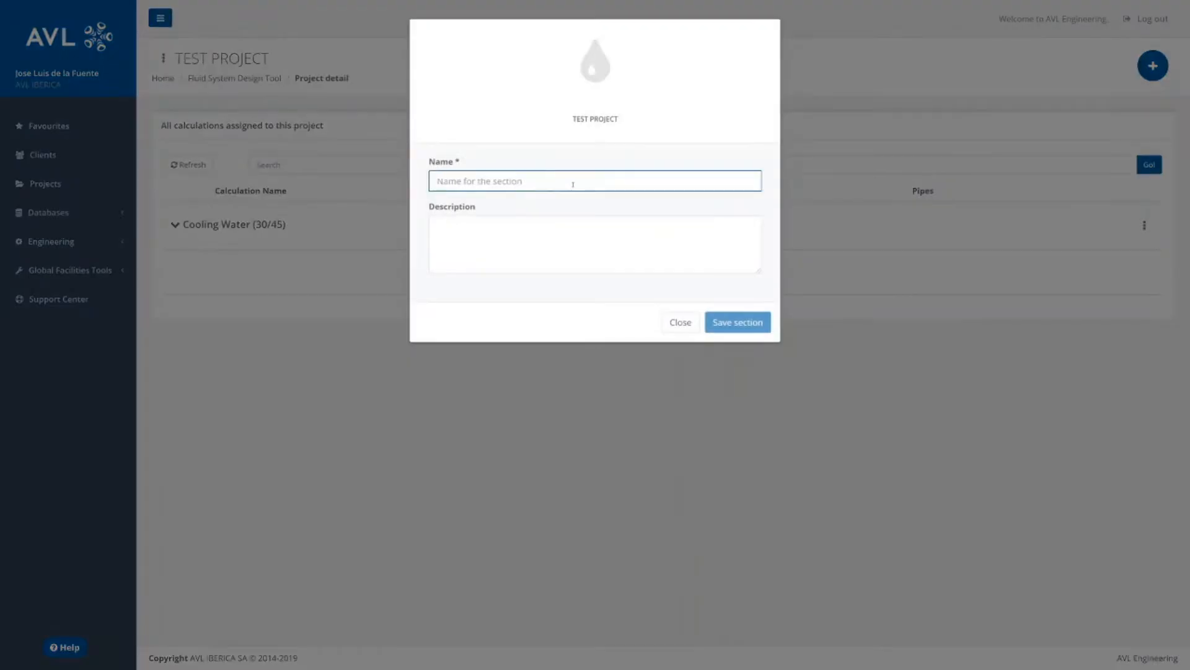
{"action": "type", "text": "Fuel"}
{"action": "left_click", "coordinate": [704, 242]}
{"action": "type", "text": "Lorem ipsum dolor sit amet."}
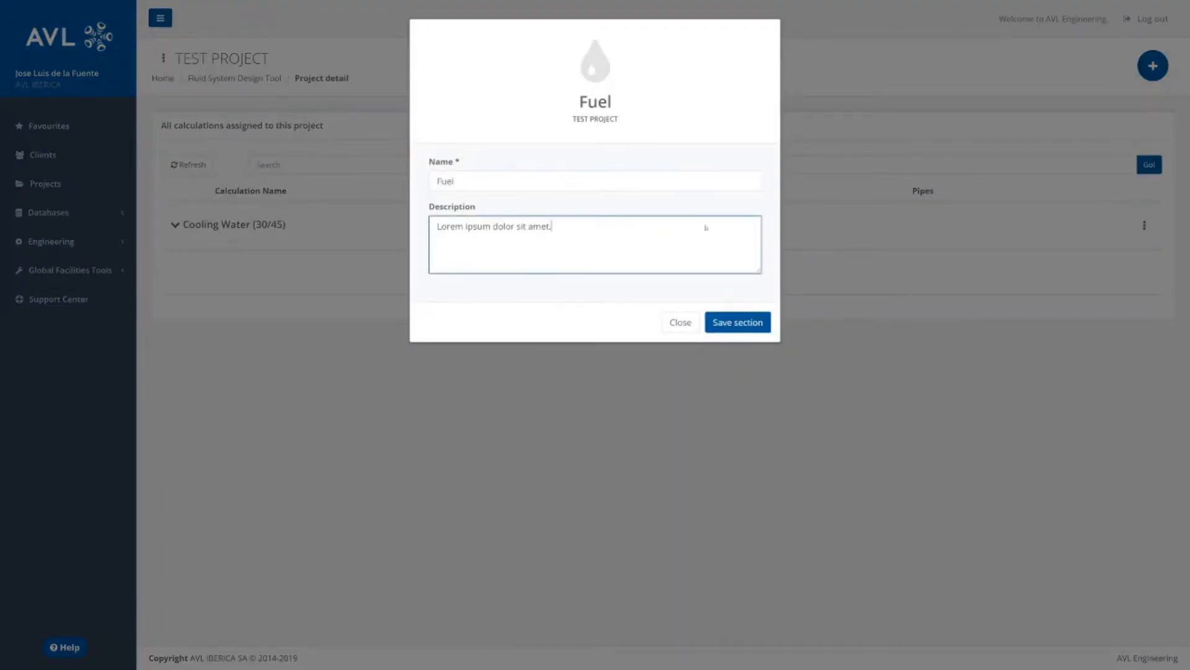
{"action": "left_click", "coordinate": [741, 322]}
Create a third section named "Chilled Water (2/7)" without a description and save it.
{"action": "left_click", "coordinate": [1153, 66]}
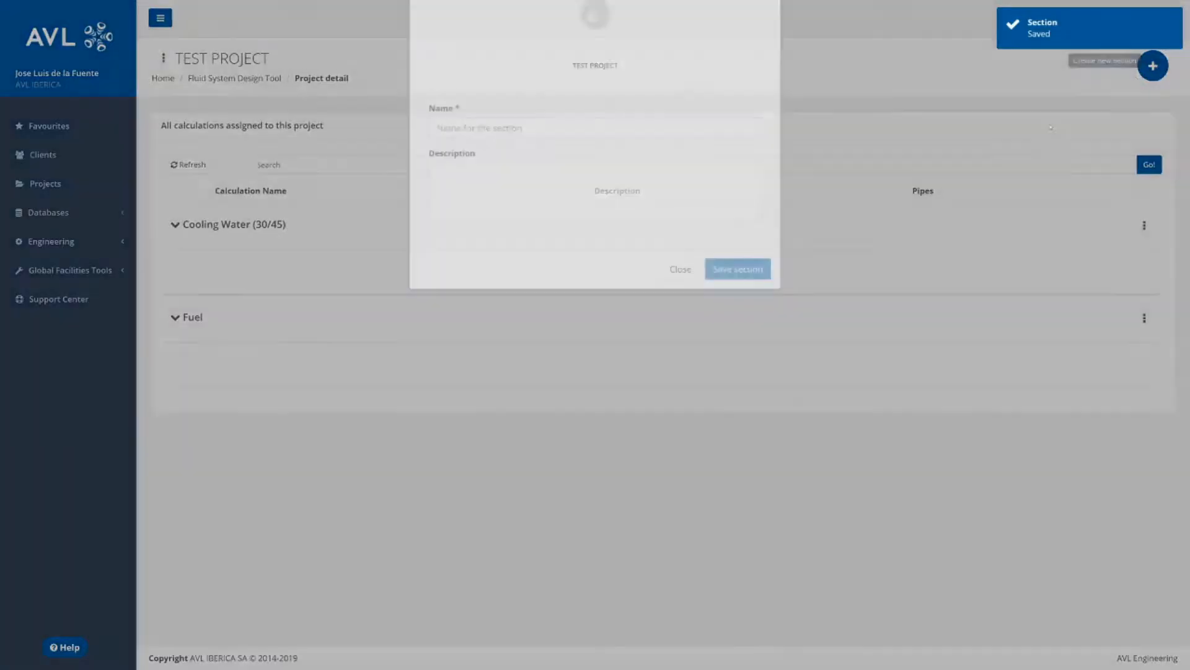
{"action": "left_click", "coordinate": [592, 176]}
{"action": "type", "text": "Chilled Water (2/7"}
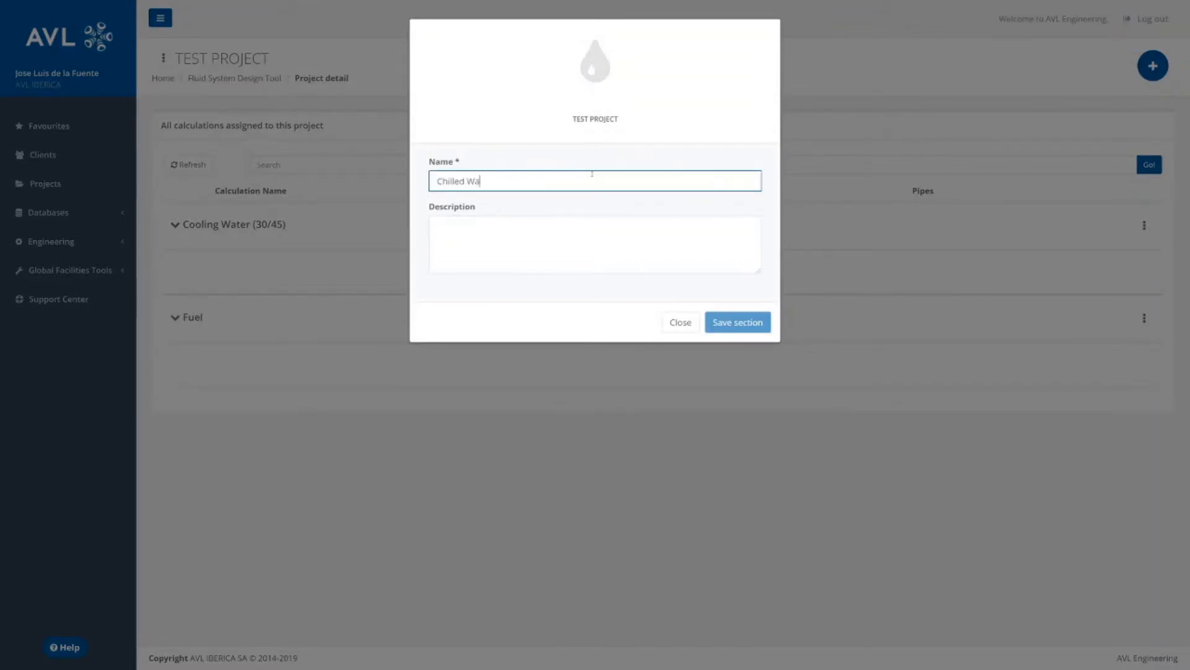
{"action": "type", "text": ")"}
{"action": "left_click", "coordinate": [723, 320]}
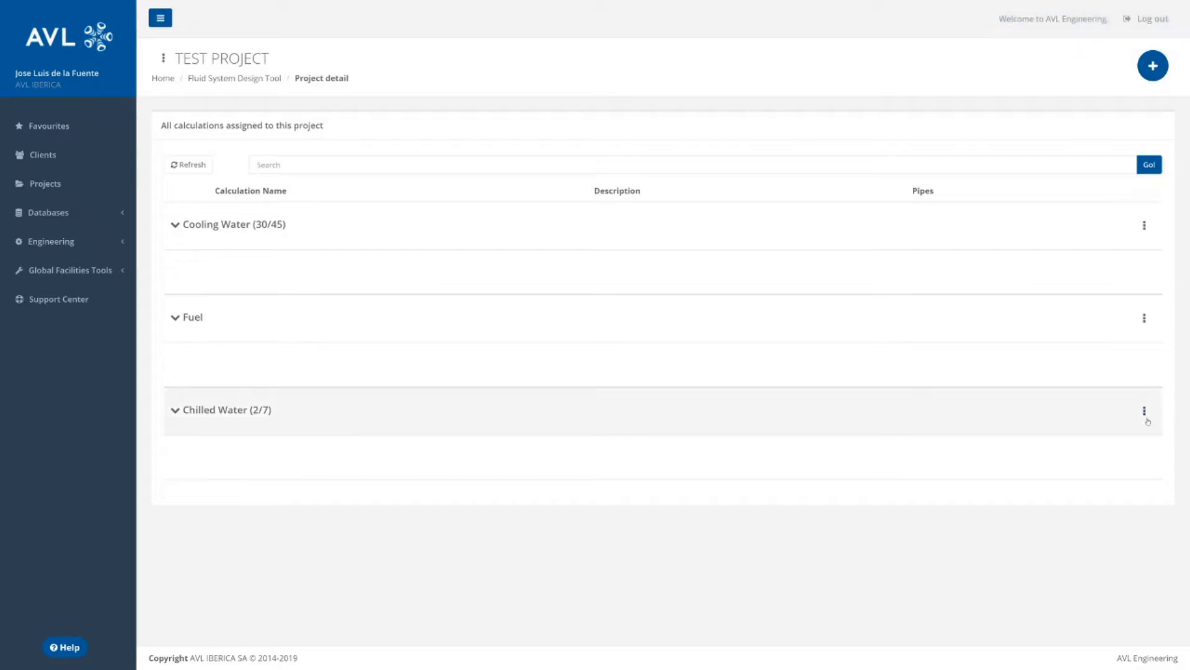
Add a calculation named "Test cell 1" to the Chilled Water (2/7) section and save it.
{"action": "left_click", "coordinate": [1146, 411]}
{"action": "left_click", "coordinate": [1107, 440]}
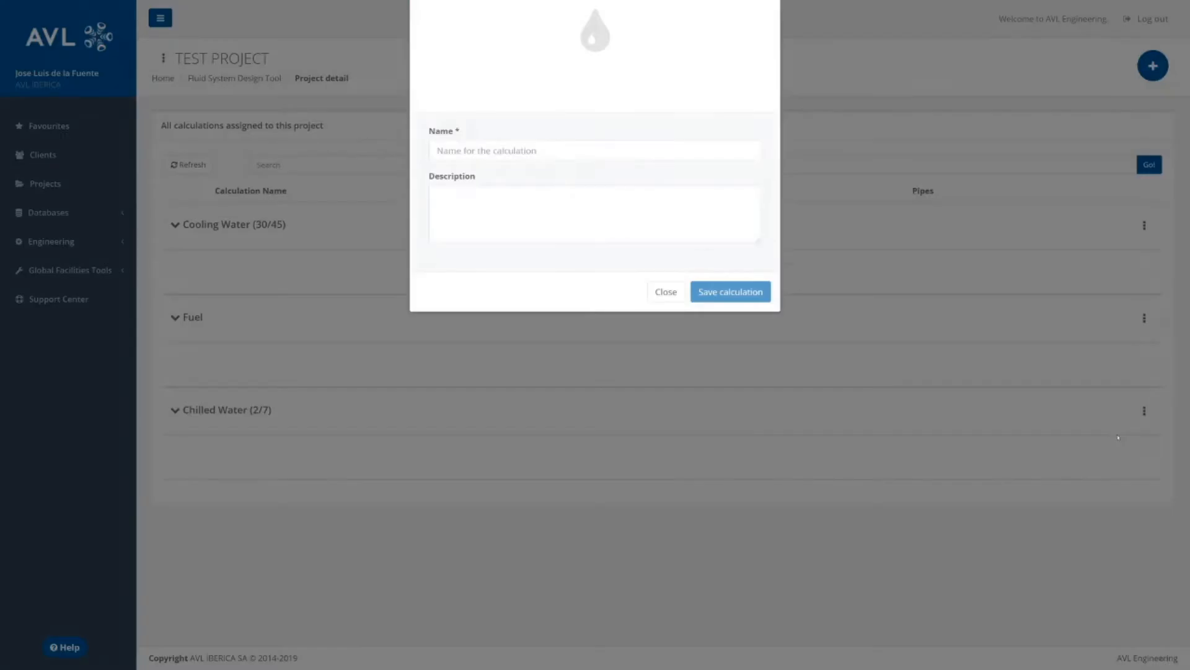
{"action": "left_click", "coordinate": [689, 188]}
{"action": "type", "text": "T"}
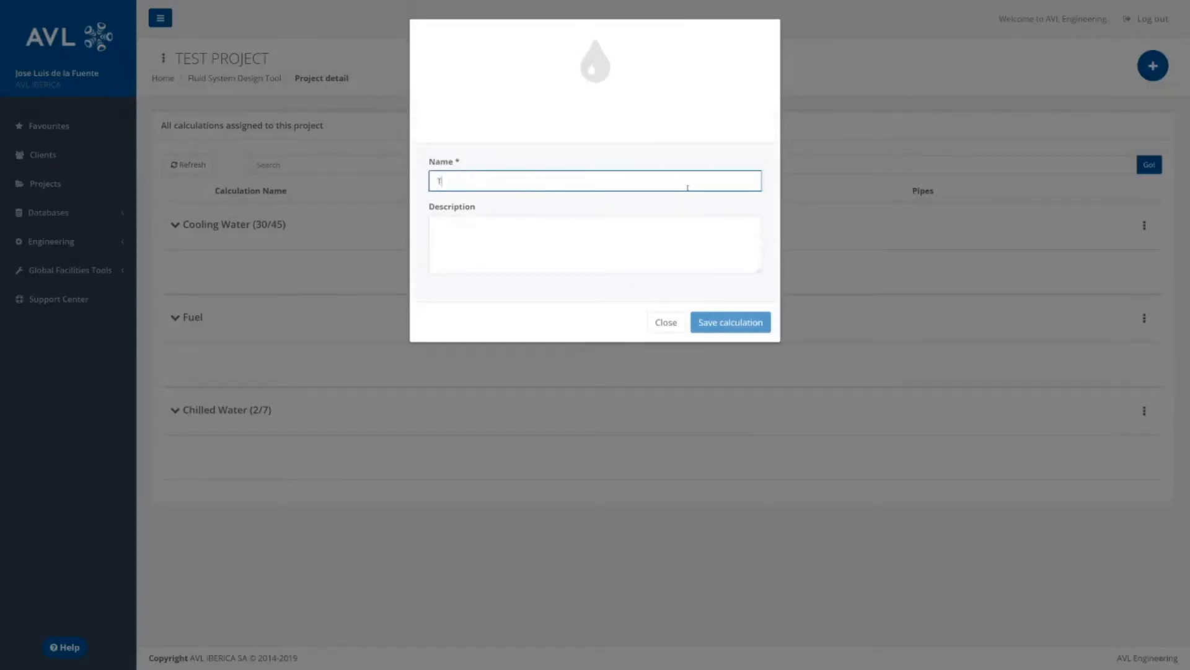
{"action": "type", "text": "est cell 1"}
{"action": "left_click", "coordinate": [715, 321]}
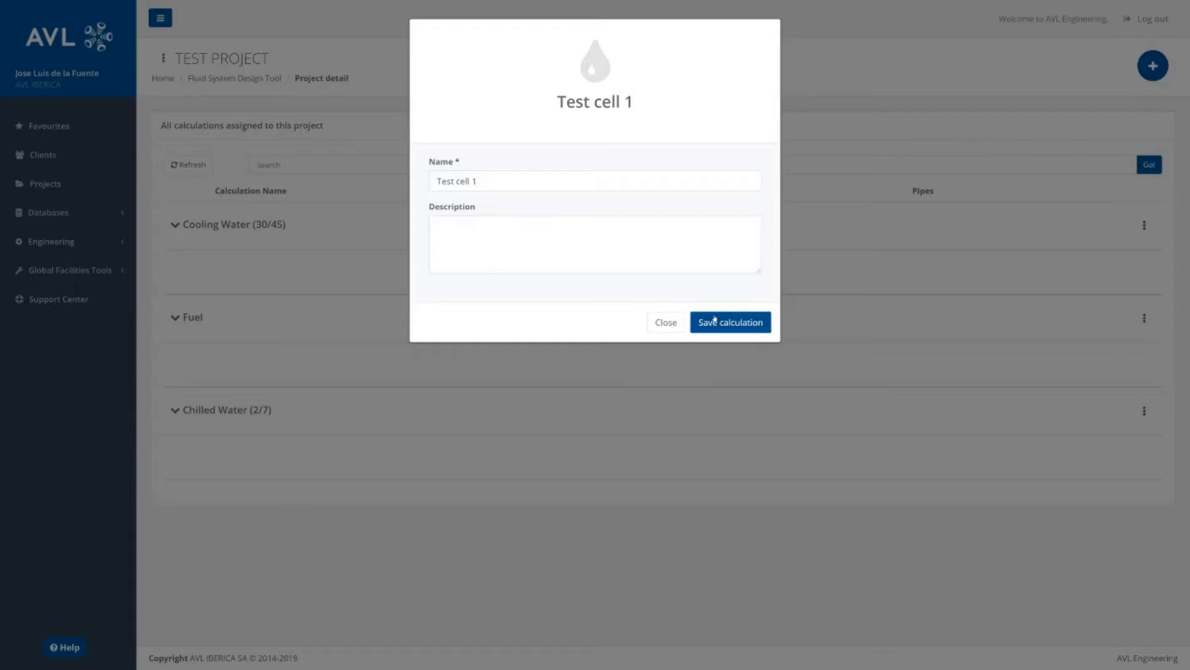
{"action": "left_click", "coordinate": [715, 321]}
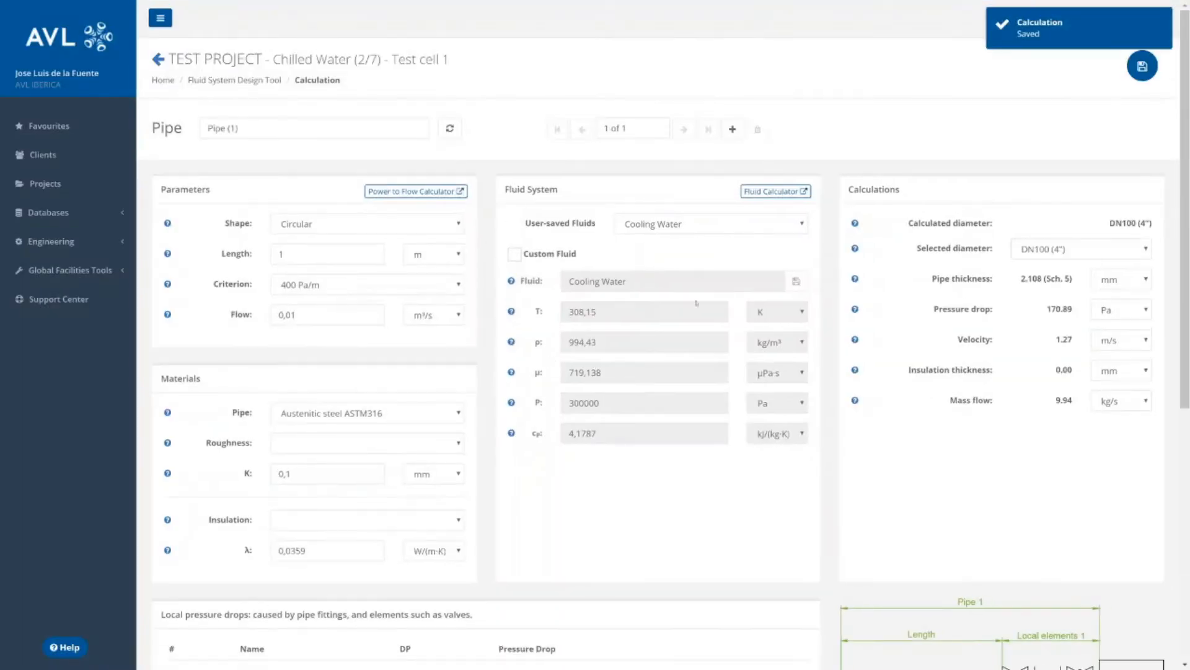
Rename the first pipe "General manifold" and add a second pipe named "Conditioning Device 1".
{"action": "triple_click", "coordinate": [279, 133]}
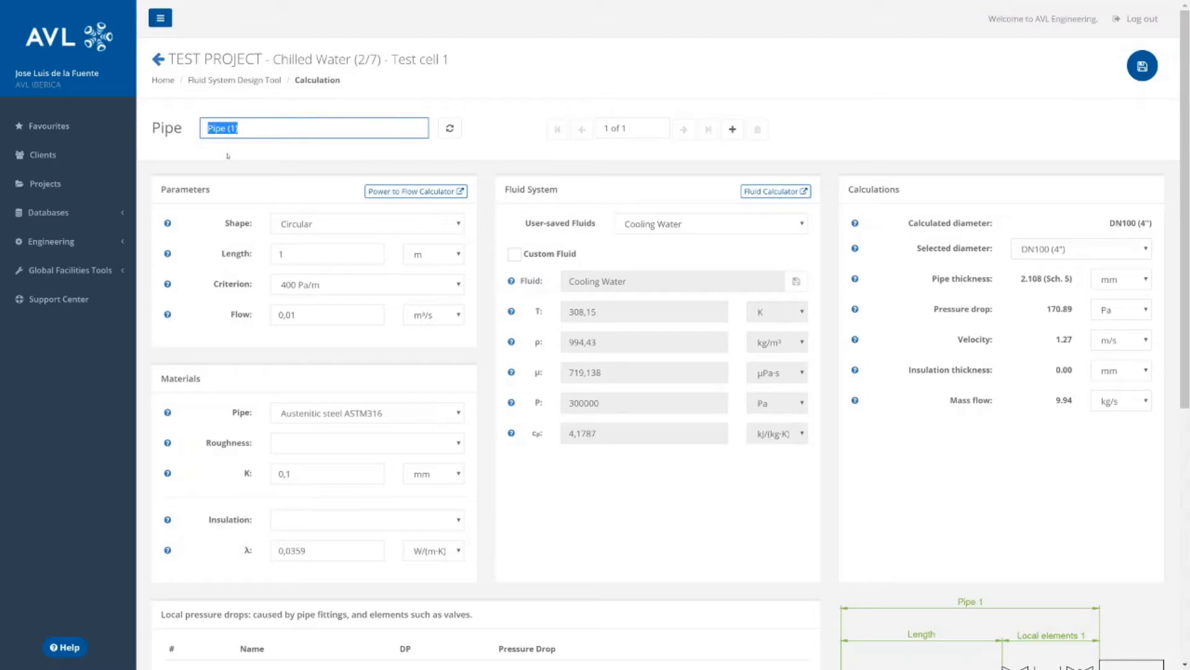
{"action": "type", "text": "General manifold"}
{"action": "left_click", "coordinate": [732, 129]}
{"action": "triple_click", "coordinate": [328, 127]}
{"action": "type", "text": "Conditioning Device 1"}
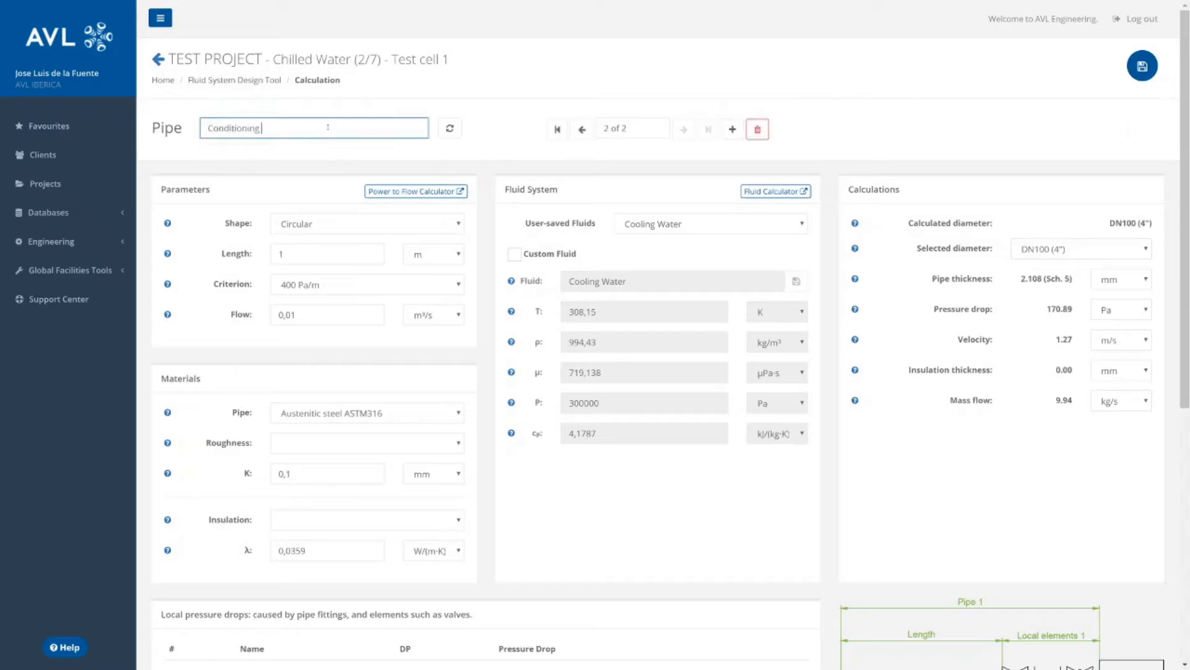
Add a third pipe to the calculation and name it "Conditioning Device 2".
{"action": "left_click", "coordinate": [725, 127]}
{"action": "triple_click", "coordinate": [354, 124]}
{"action": "type", "text": "Co"}
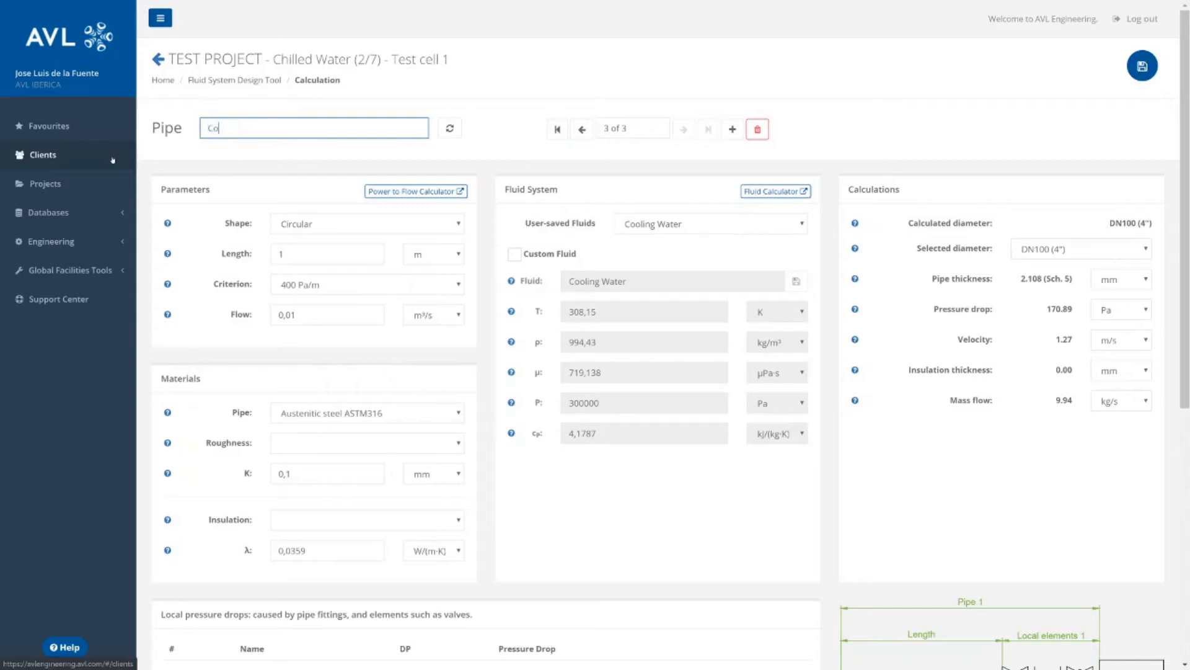
{"action": "type", "text": "nditioning Device 2"}
Return to the General manifold pipe, check its user-saved fluids, and enable a custom fluid for it.
{"action": "left_click", "coordinate": [558, 130]}
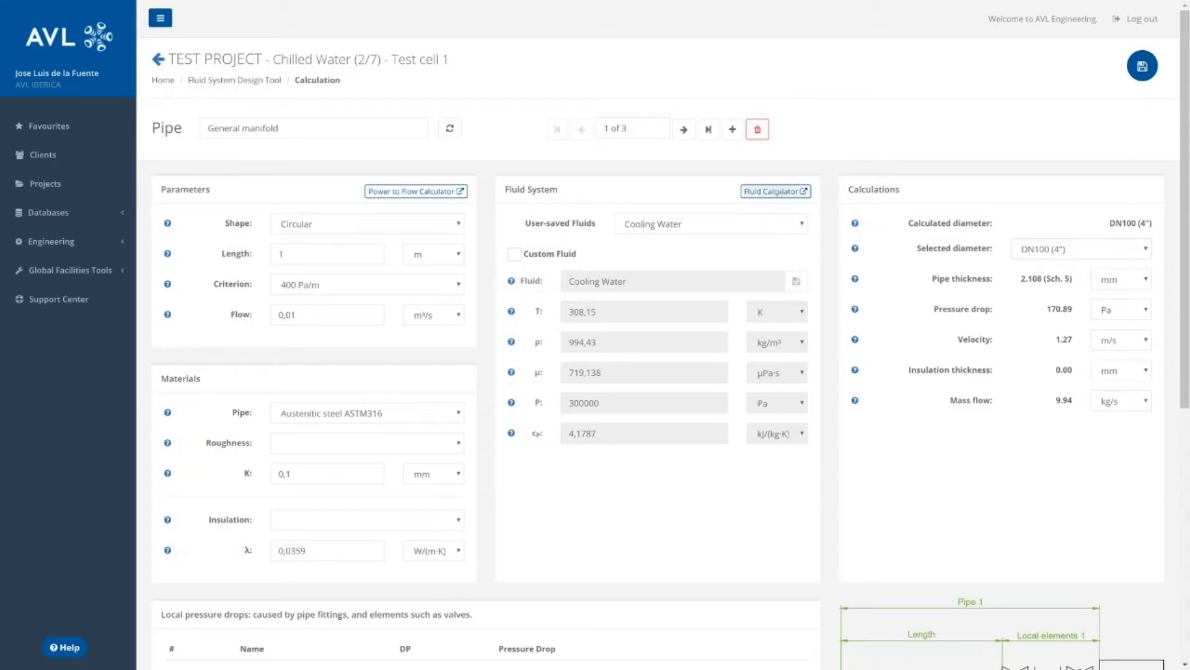
{"action": "left_click", "coordinate": [783, 192]}
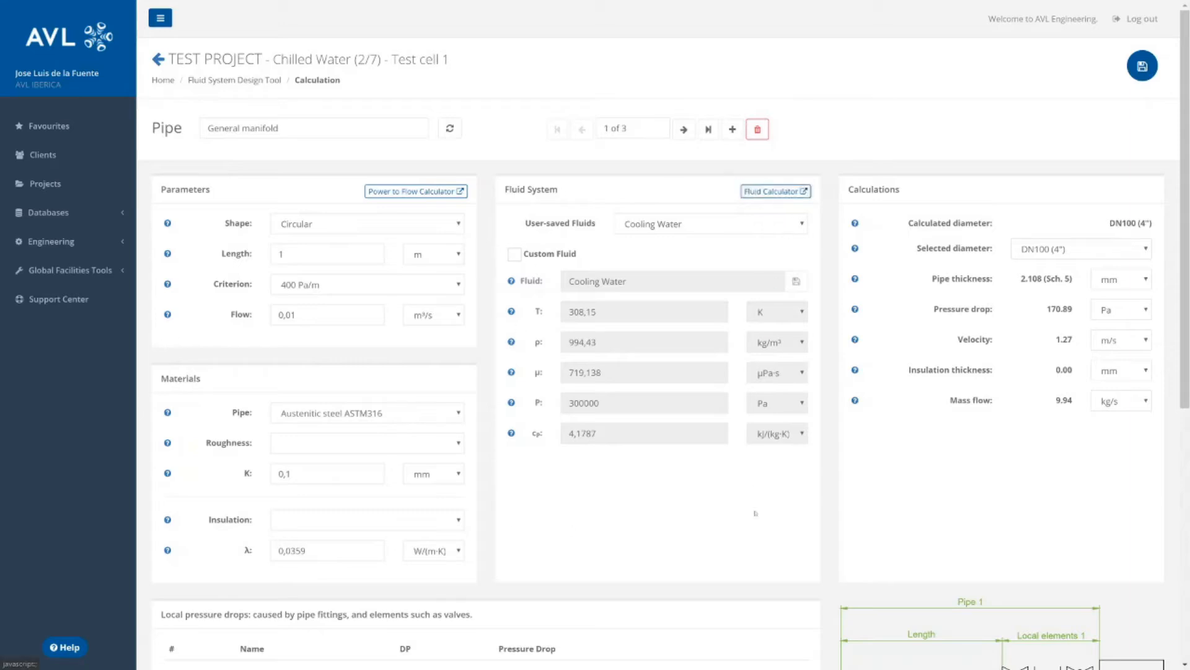
{"action": "left_click", "coordinate": [664, 229]}
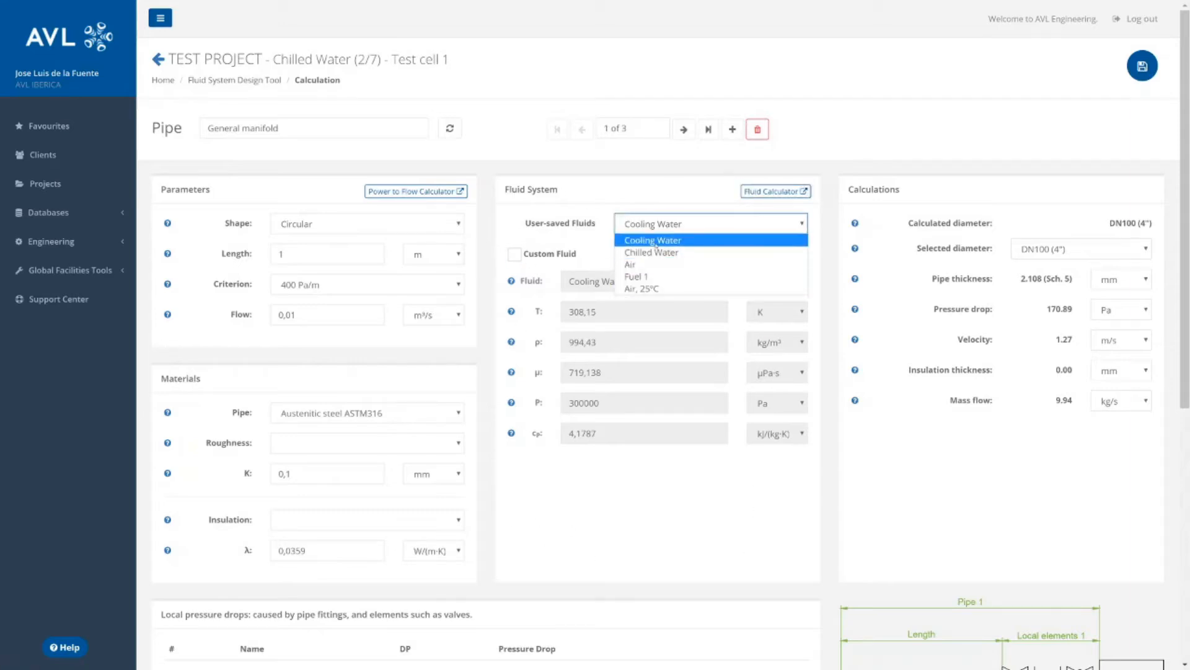
{"action": "left_click", "coordinate": [674, 224]}
{"action": "left_click", "coordinate": [549, 253]}
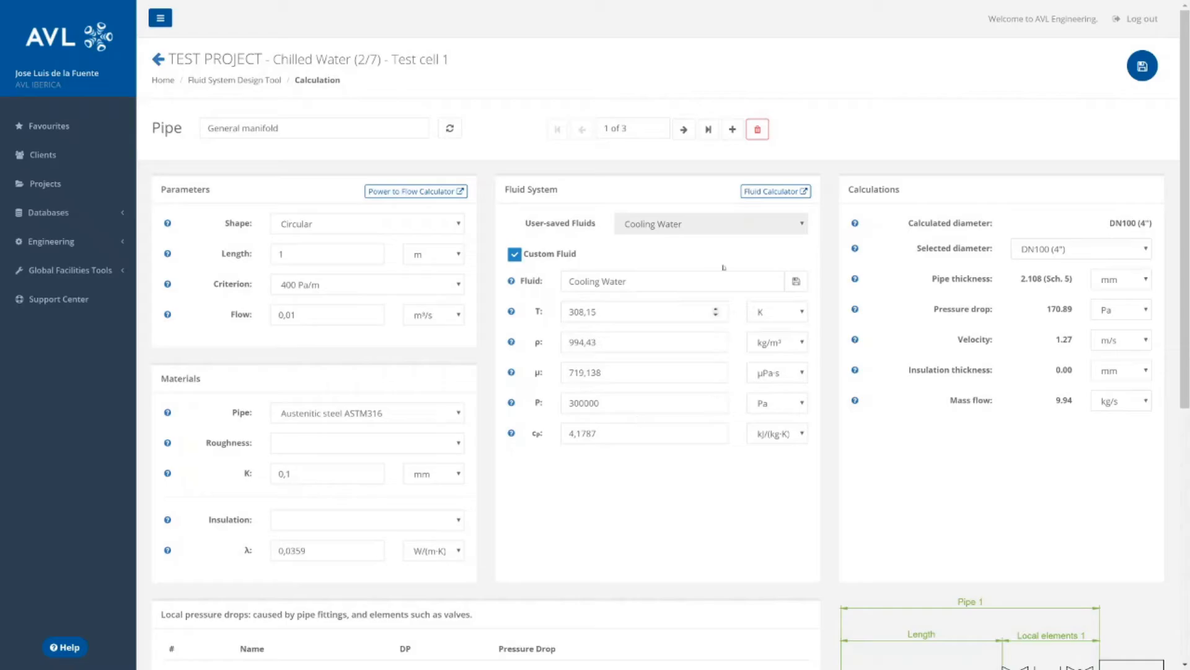
Use the Fluid Calculator to set the custom fluid to air at 101325 Pa and 70 °C.
{"action": "left_click", "coordinate": [775, 192]}
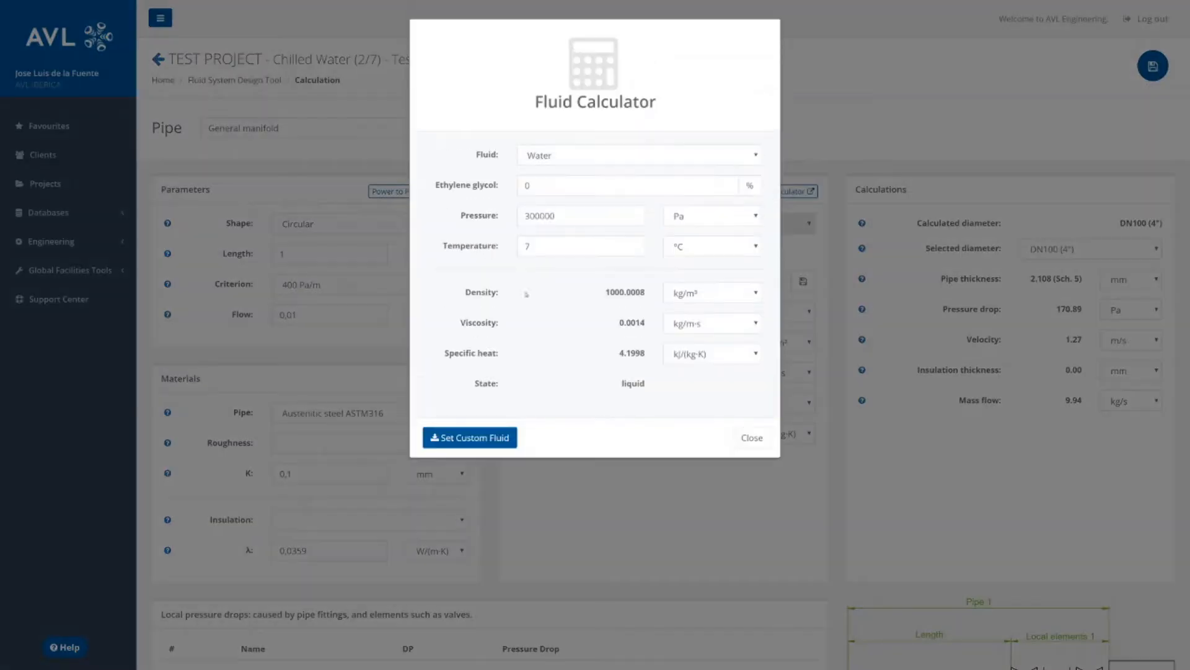
{"action": "left_click", "coordinate": [561, 155]}
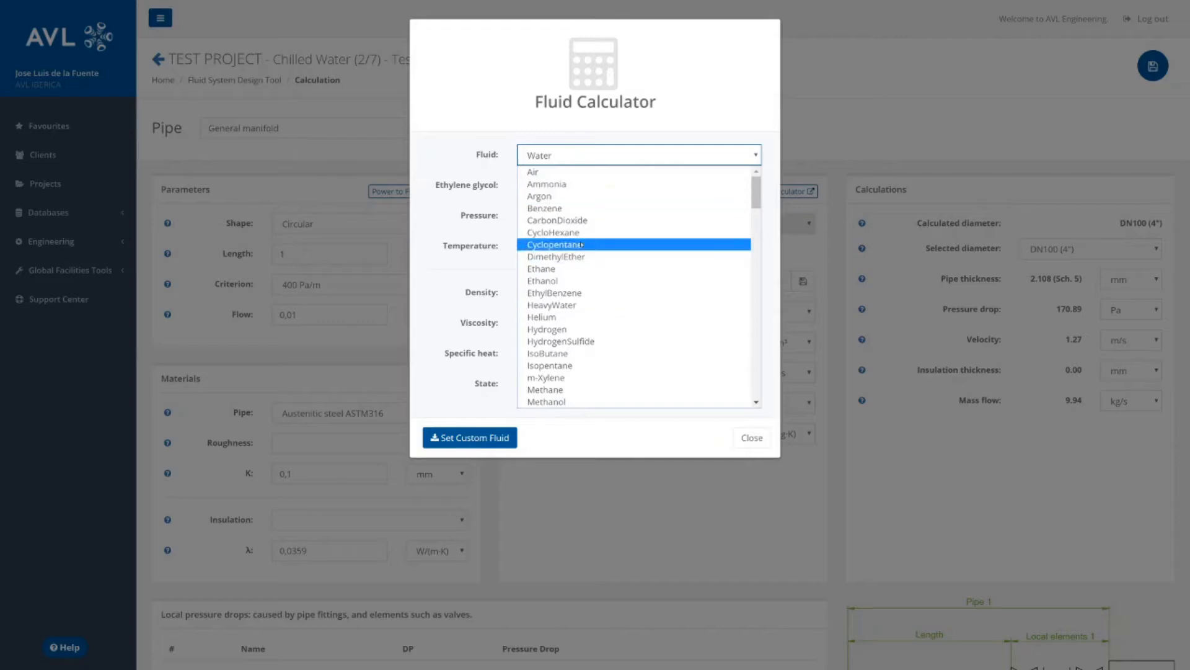
{"action": "left_click", "coordinate": [535, 172]}
{"action": "key", "text": "Tab"}
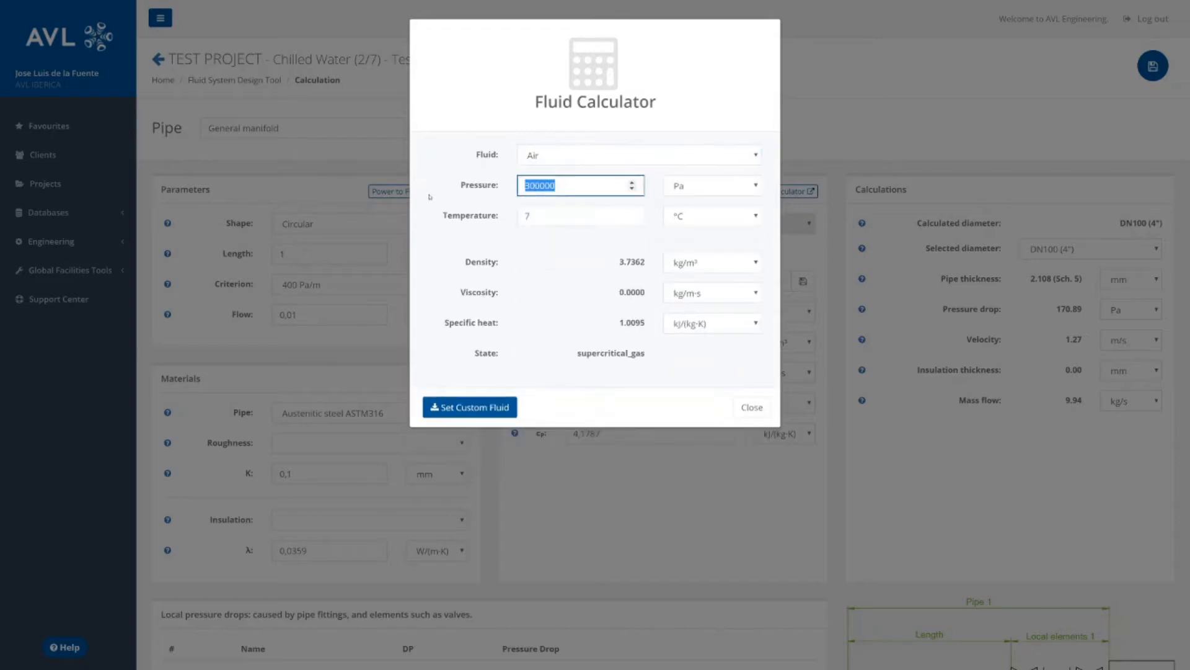
{"action": "type", "text": "101325"}
{"action": "key", "text": "Tab"}
{"action": "key", "text": "Tab"}
{"action": "type", "text": "70"}
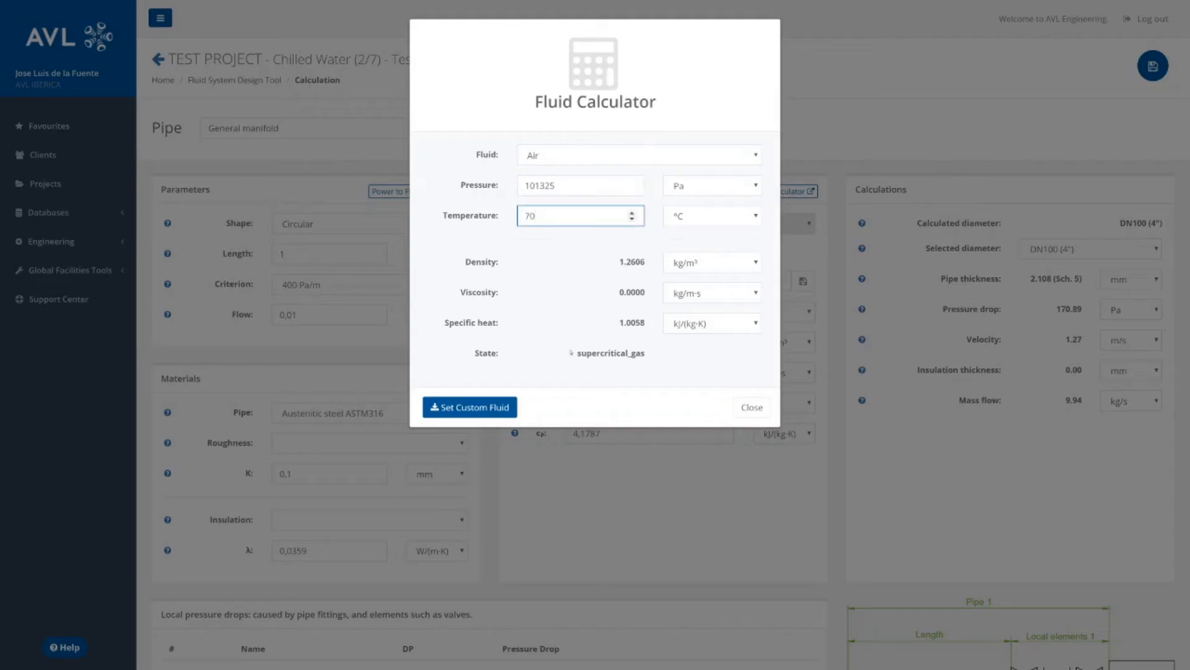
{"action": "left_click", "coordinate": [482, 409]}
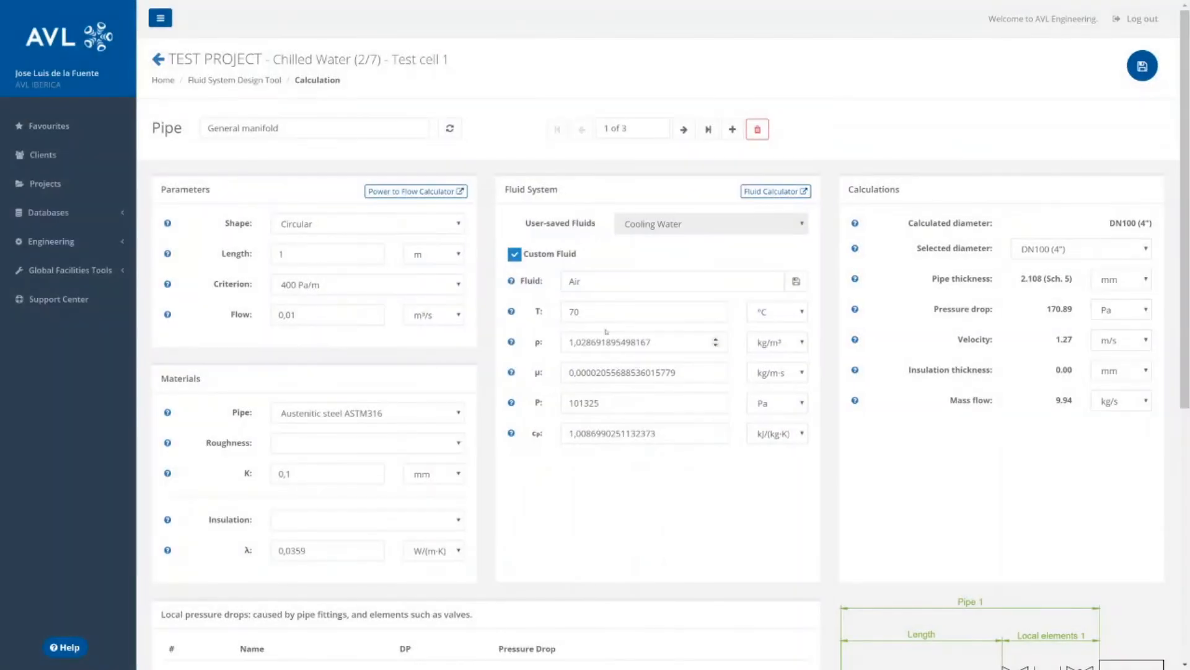
Name the custom fluid "Air, 70ºC" and save it to the user-saved fluids.
{"action": "left_click", "coordinate": [625, 283]}
{"action": "type", "text": ", 70ºC"}
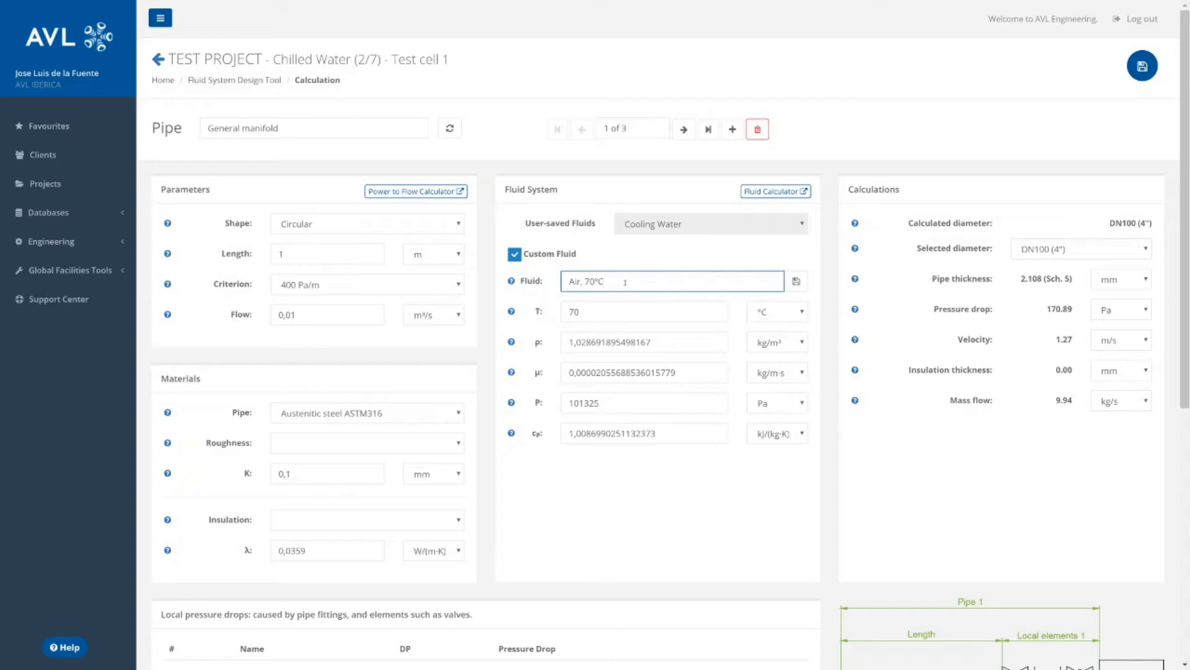
{"action": "left_click", "coordinate": [796, 282]}
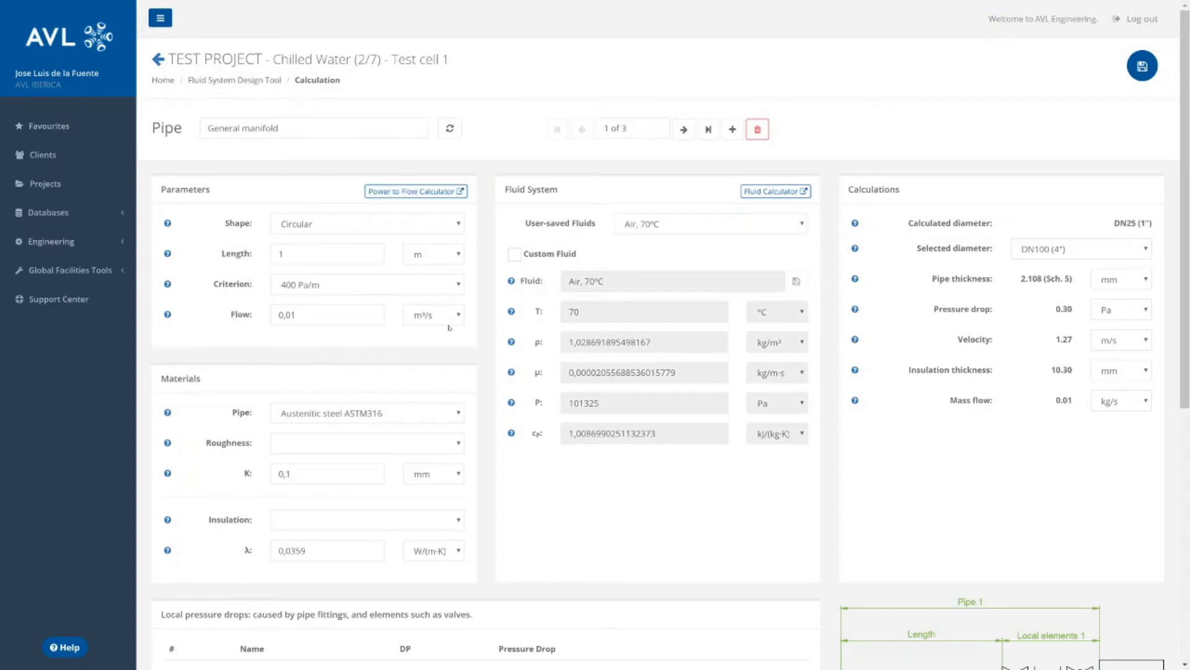
Use the Power to Flow Calculator with 10 kW power and 80 °C outlet temperature to set the pipe's flow in m³/h.
{"action": "left_click", "coordinate": [416, 191]}
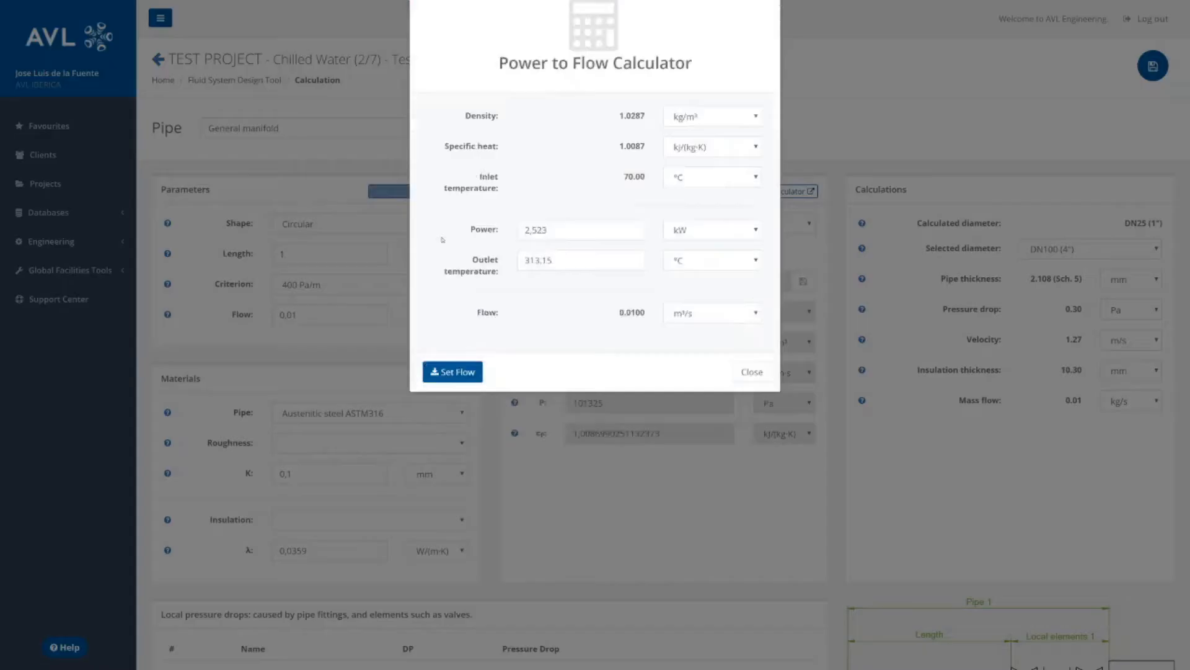
{"action": "type", "text": "10"}
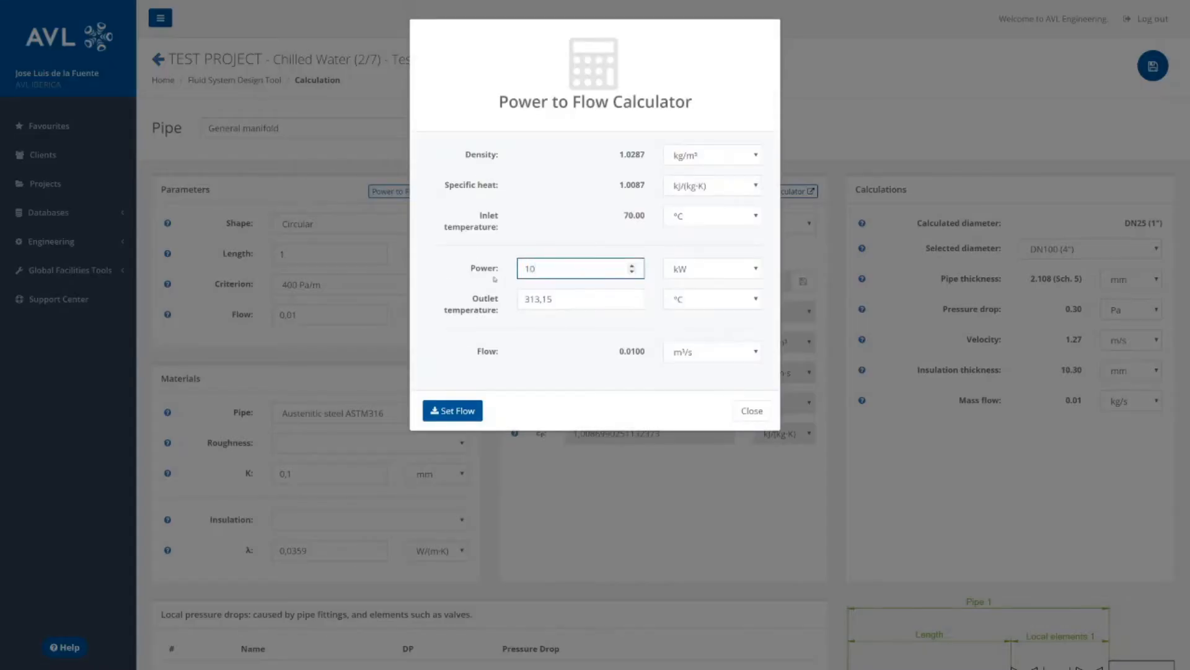
{"action": "key", "text": "Tab"}
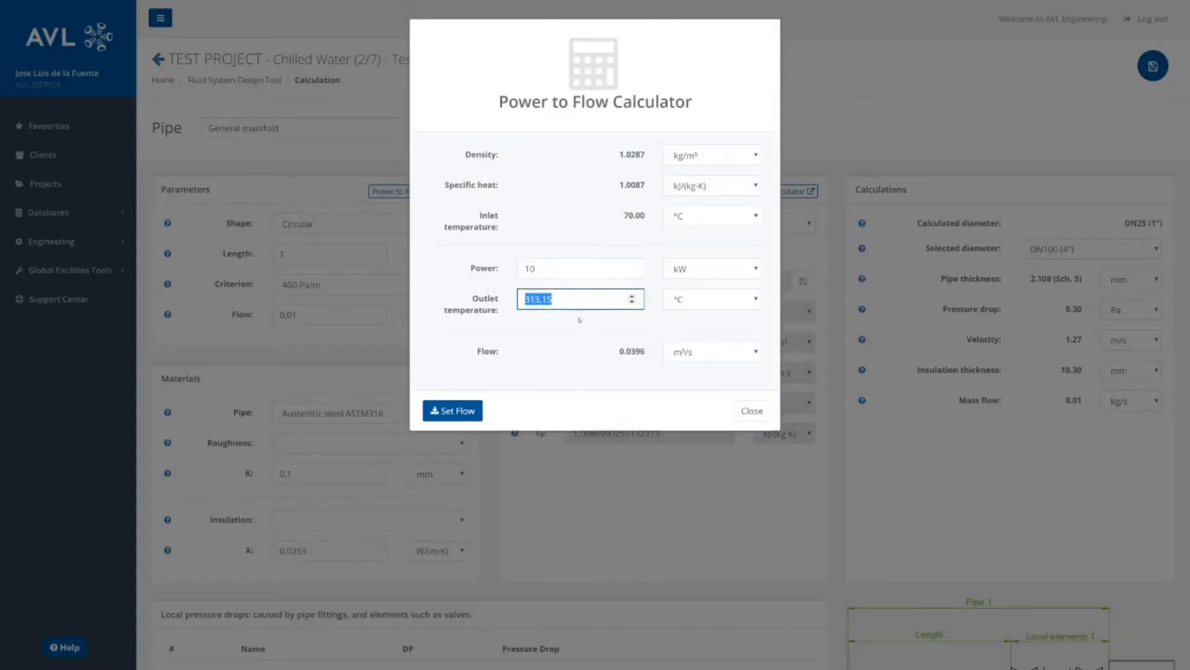
{"action": "type", "text": "80"}
{"action": "left_click", "coordinate": [723, 352]}
{"action": "left_click", "coordinate": [690, 414]}
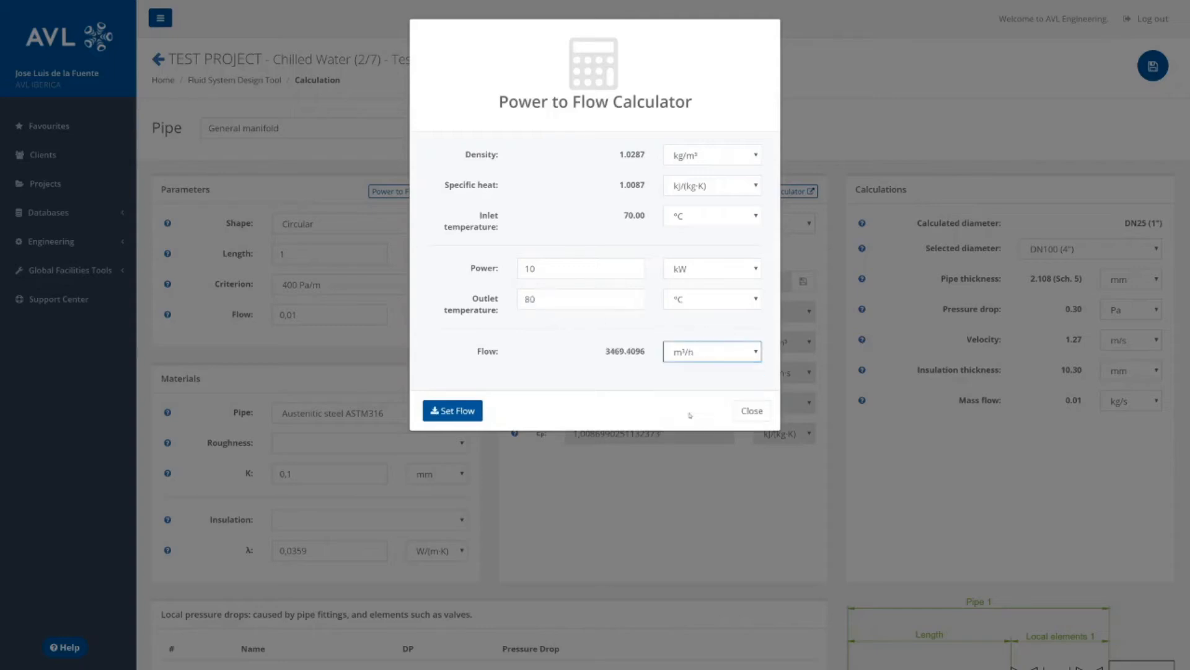
{"action": "left_click", "coordinate": [452, 410]}
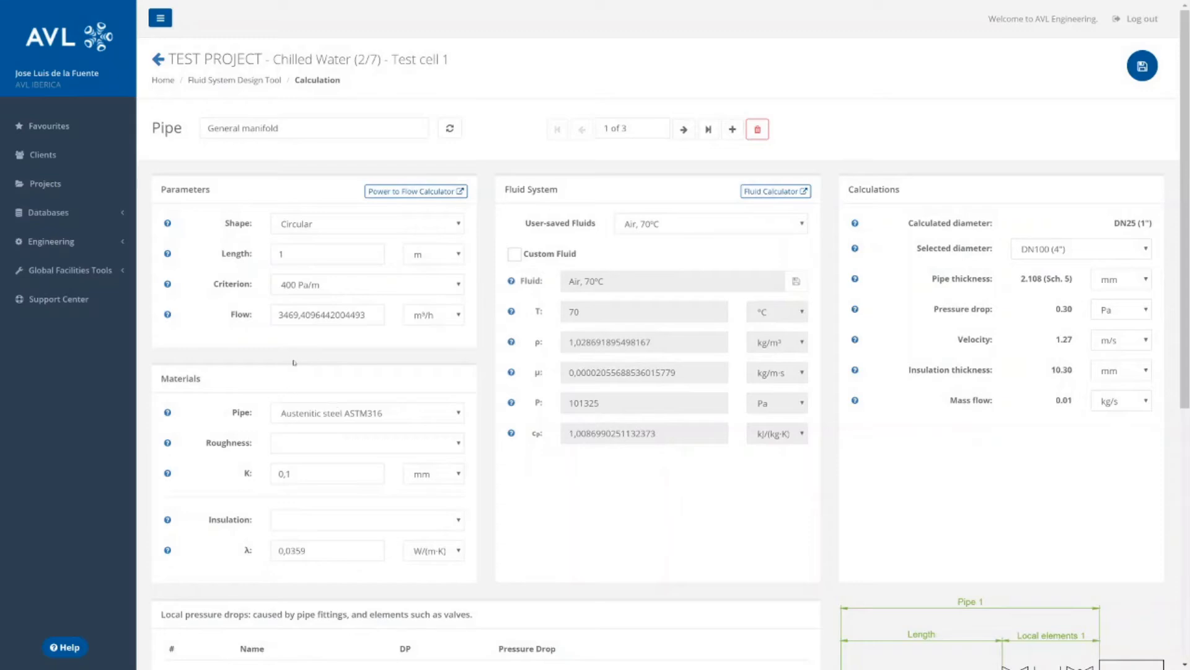
Change the General manifold's sizing criterion to Velocity and set the velocity to 12 m/s.
{"action": "scroll", "coordinate": [282, 239], "scroll_direction": "down", "scroll_amount": 1}
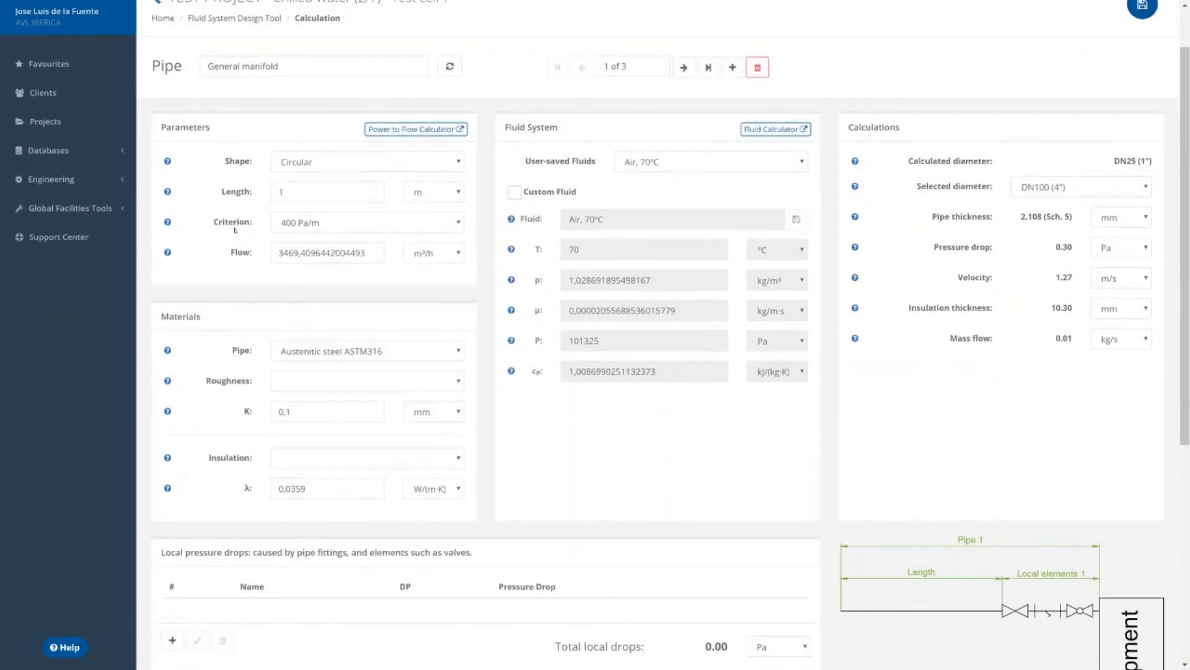
{"action": "left_click_drag", "start_coordinate": [214, 222], "coordinate": [259, 223]}
{"action": "left_click", "coordinate": [259, 222]}
{"action": "left_click", "coordinate": [284, 223]}
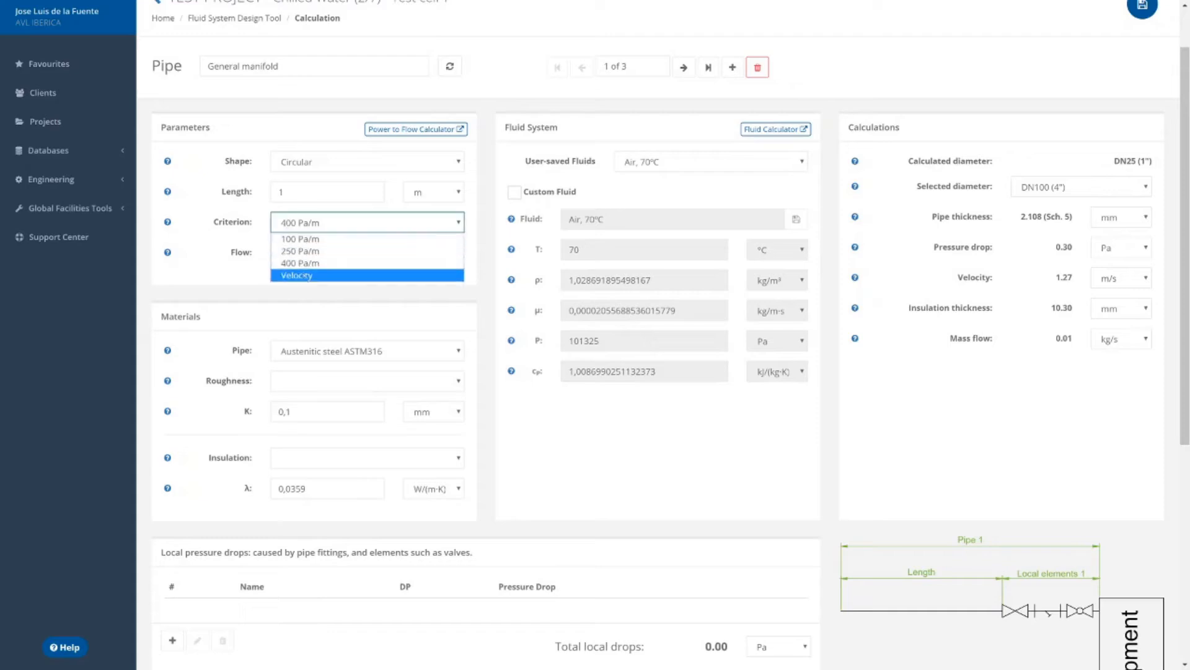
{"action": "left_click", "coordinate": [306, 279]}
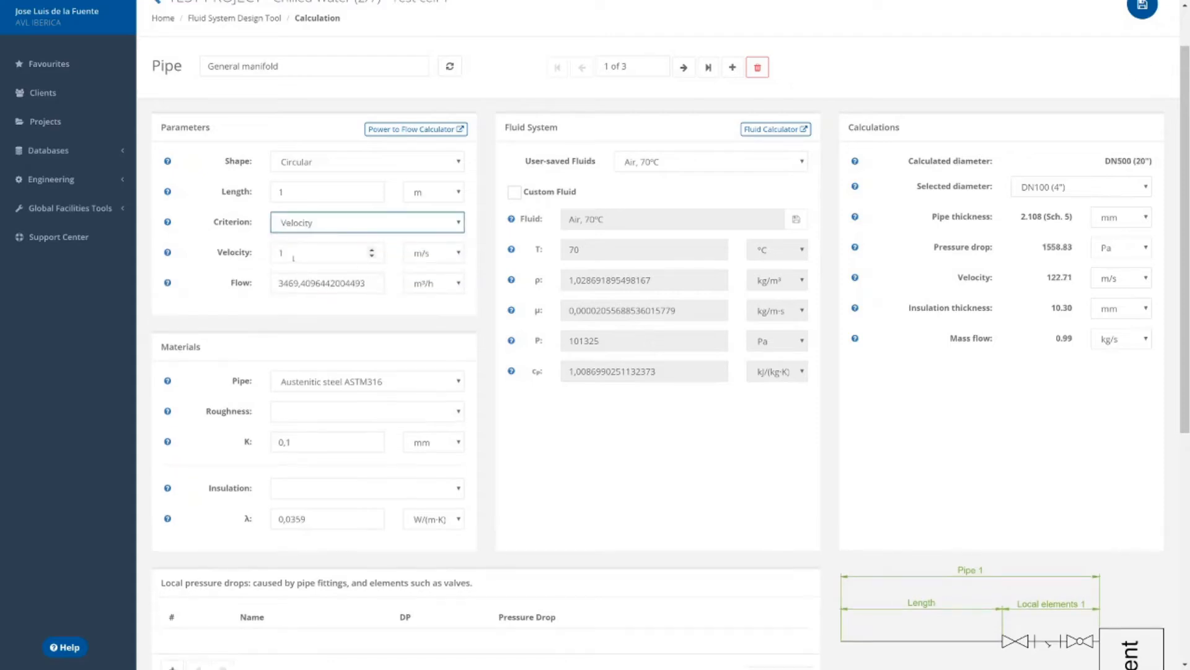
{"action": "left_click", "coordinate": [244, 251]}
{"action": "type", "text": "12"}
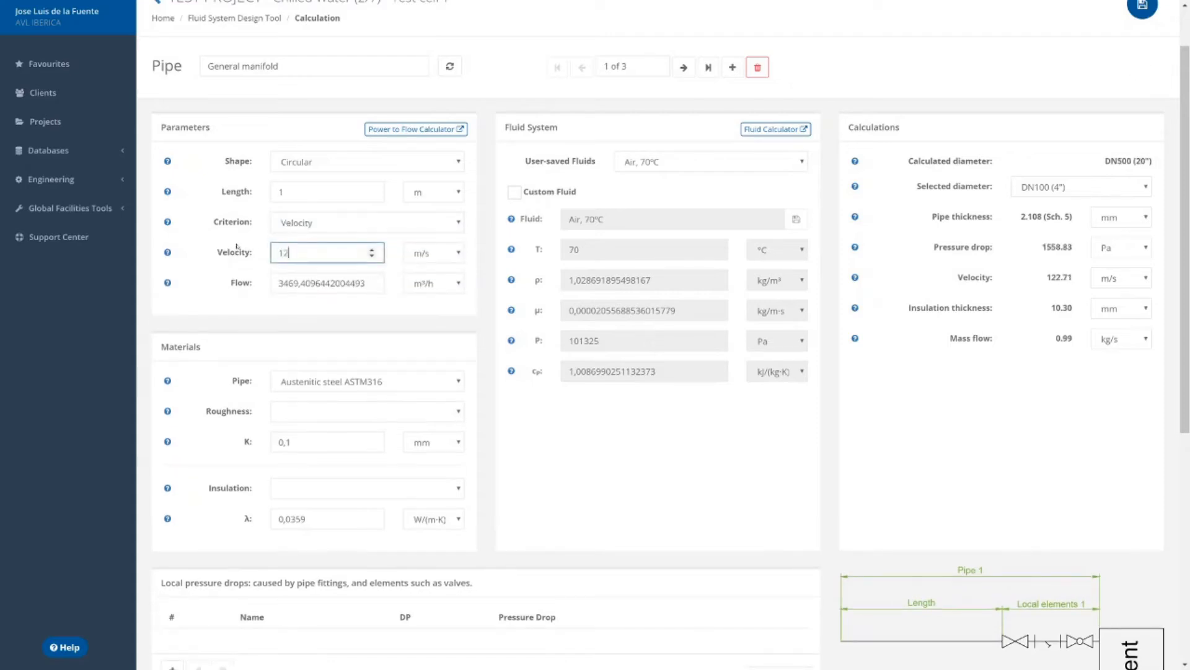
{"action": "left_click", "coordinate": [241, 347]}
Set the pipe's roughness to Steel welded (galvanized) and its insulation to Polyurethane foam.
{"action": "scroll", "coordinate": [242, 347], "scroll_direction": "down", "scroll_amount": 1}
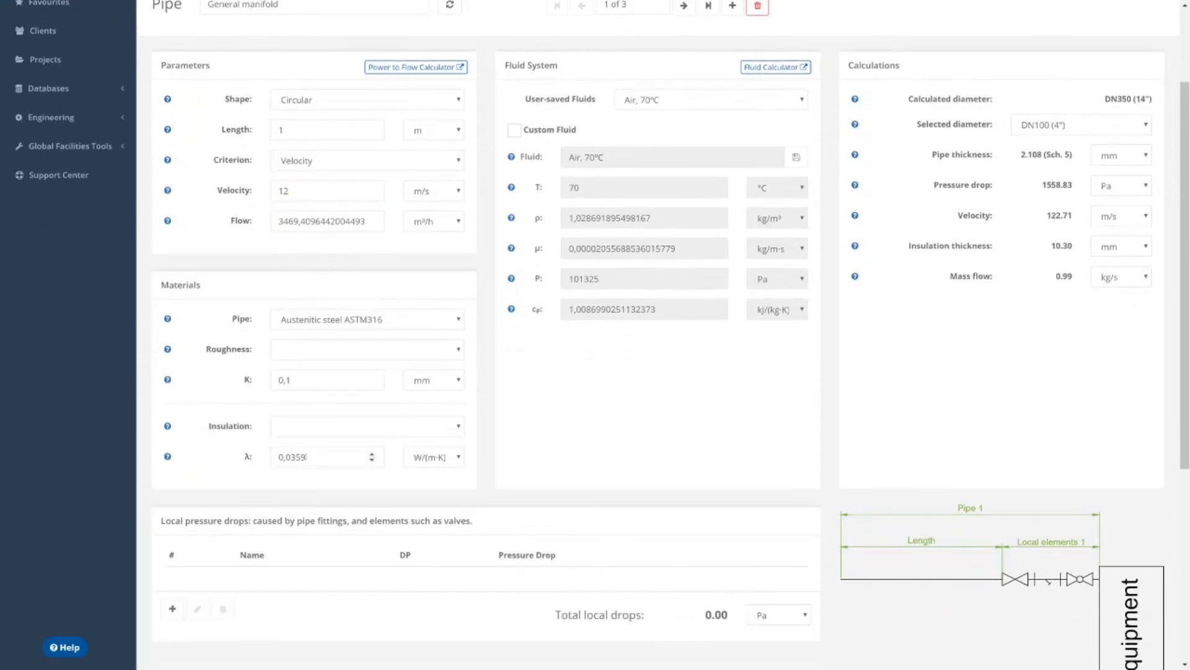
{"action": "left_click", "coordinate": [321, 348]}
{"action": "scroll", "coordinate": [335, 434], "scroll_direction": "down", "scroll_amount": 5}
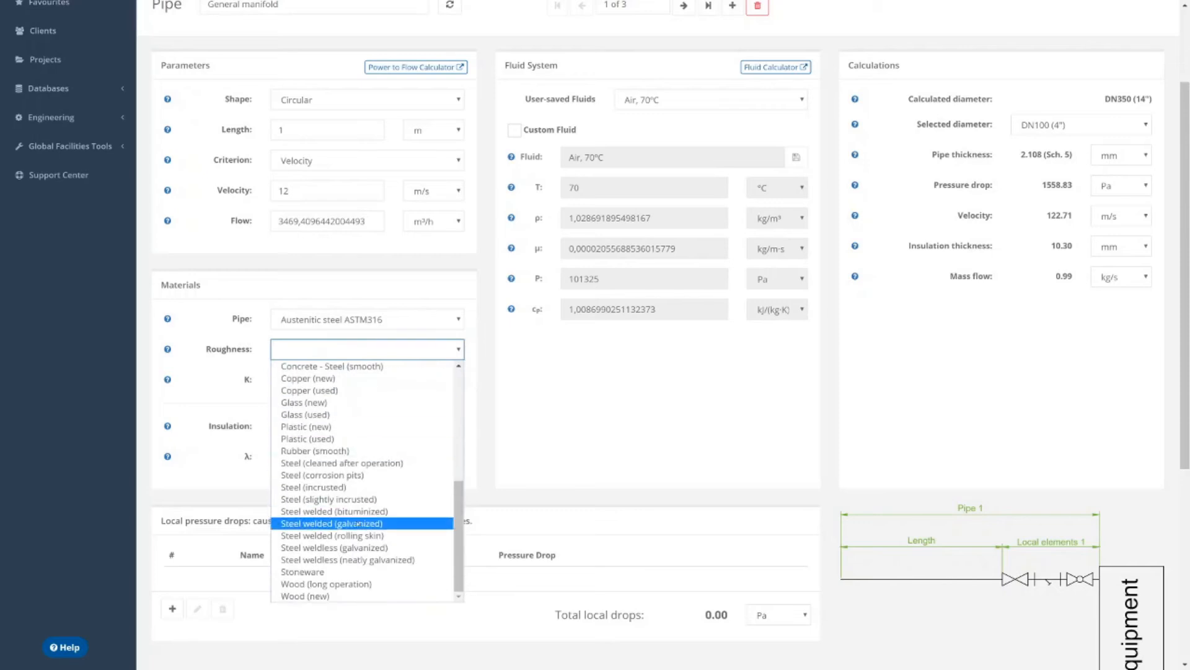
{"action": "left_click", "coordinate": [334, 524]}
{"action": "left_click", "coordinate": [354, 425]}
{"action": "left_click", "coordinate": [344, 490]}
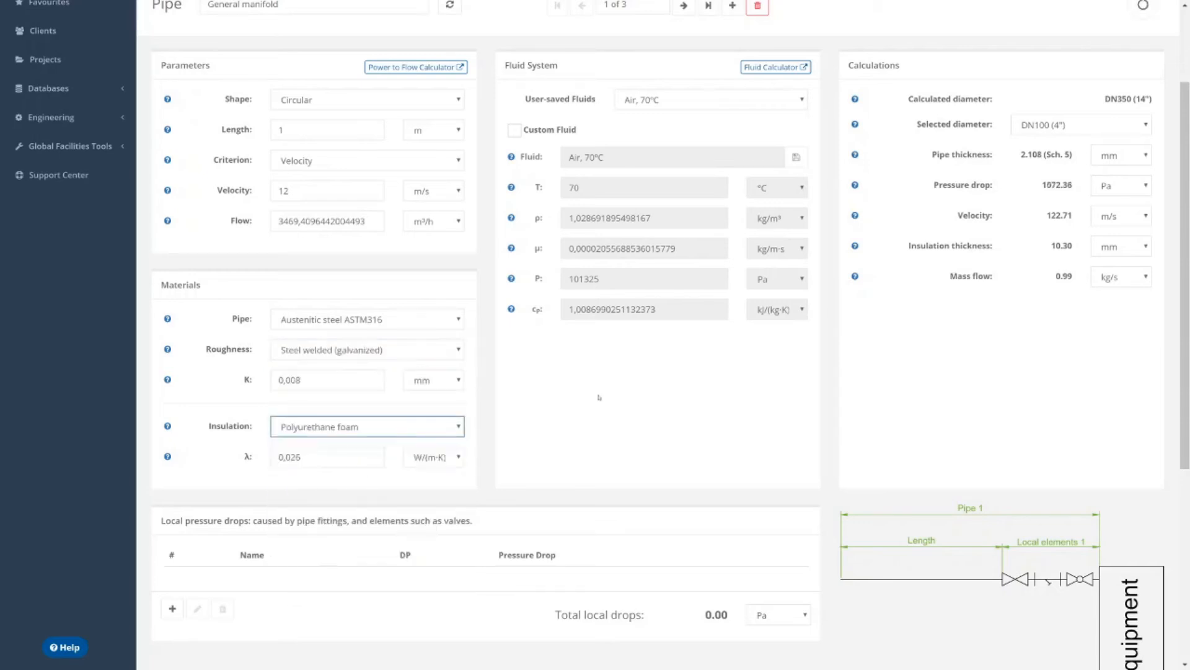
Check the calculated diameter and set the pipe's selected diameter to DN400 (16").
{"action": "scroll", "coordinate": [915, 330], "scroll_direction": "up", "scroll_amount": 2}
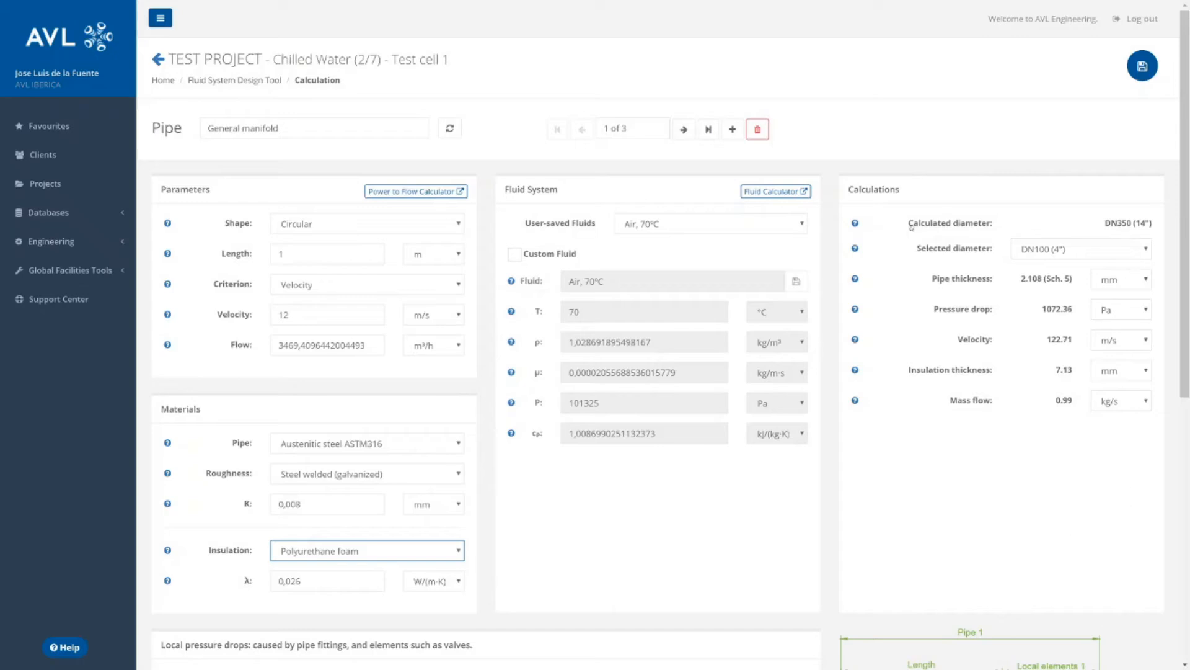
{"action": "left_click_drag", "start_coordinate": [910, 223], "coordinate": [1154, 224]}
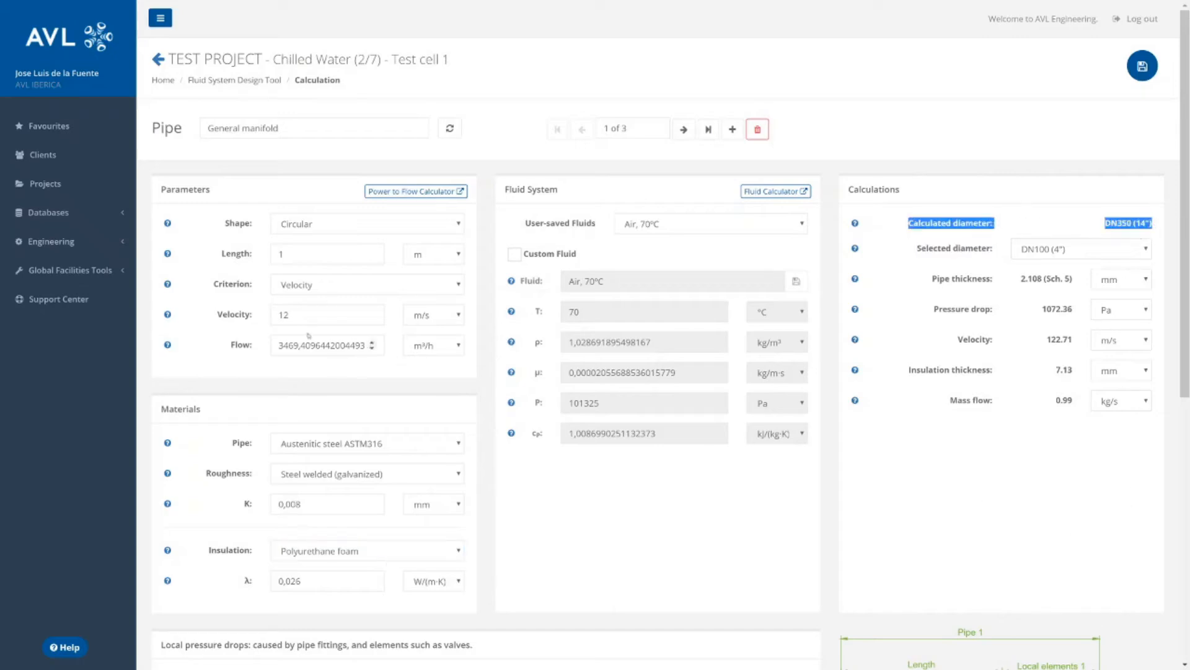
{"action": "left_click", "coordinate": [1042, 251]}
{"action": "left_click", "coordinate": [1036, 446]}
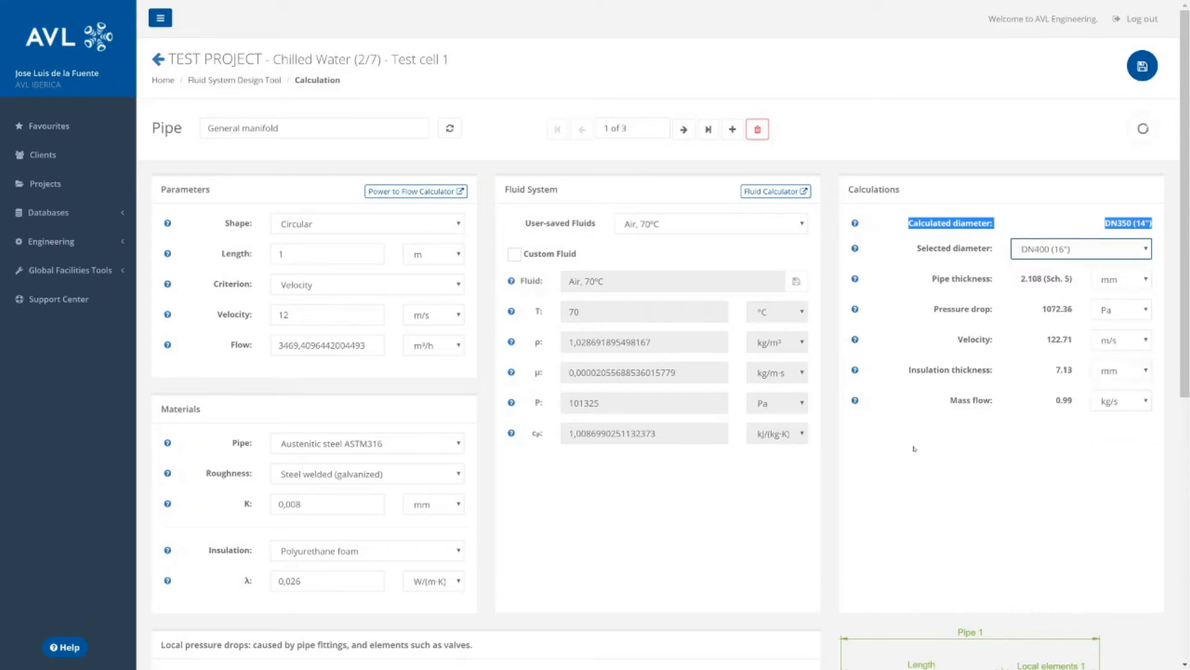
Start a new local pressure drop element of type Gate valve and name it "Partially open gate valve".
{"action": "scroll", "coordinate": [922, 435], "scroll_direction": "down", "scroll_amount": 2}
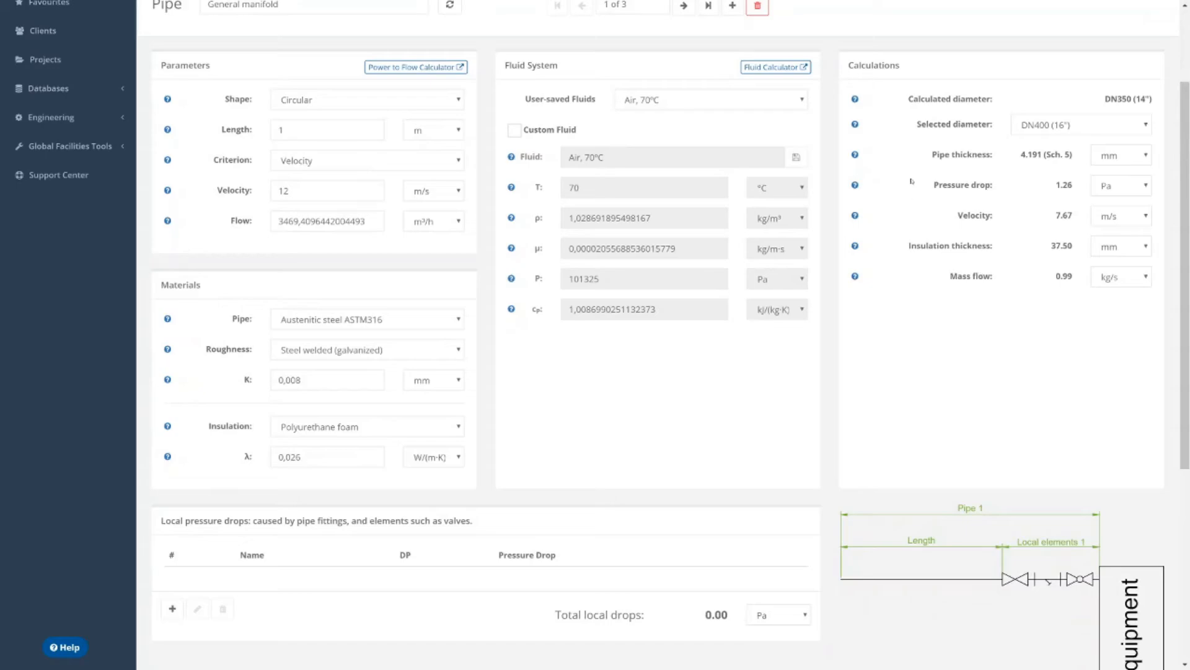
{"action": "scroll", "coordinate": [275, 494], "scroll_direction": "down", "scroll_amount": 3}
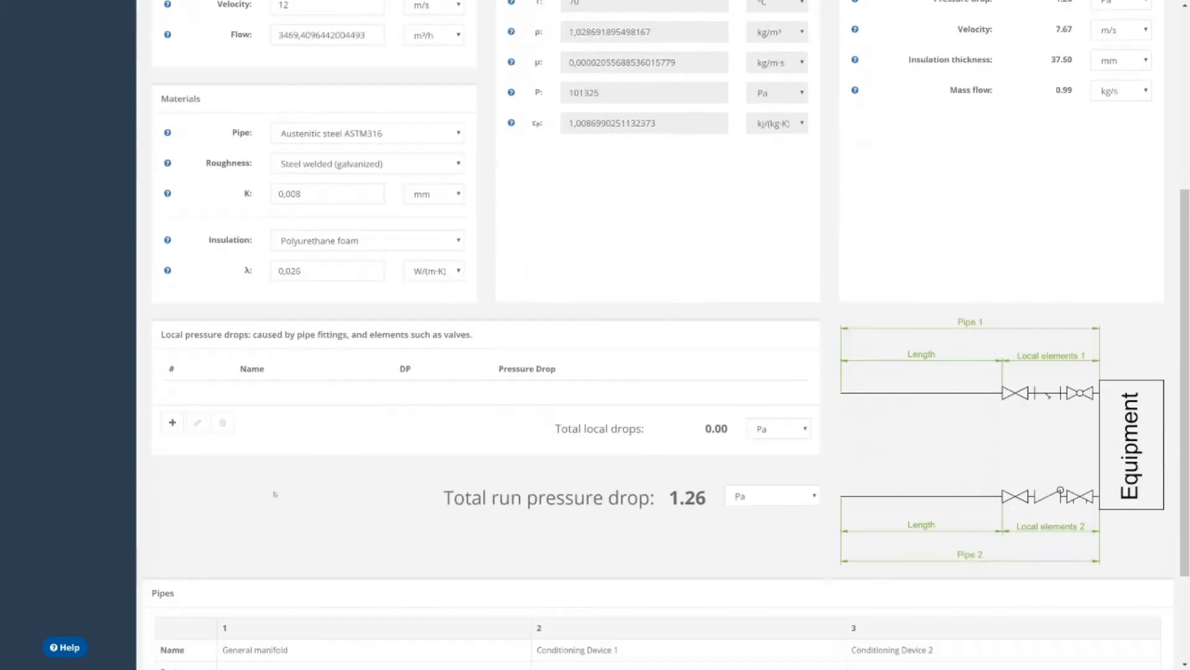
{"action": "left_click", "coordinate": [173, 422]}
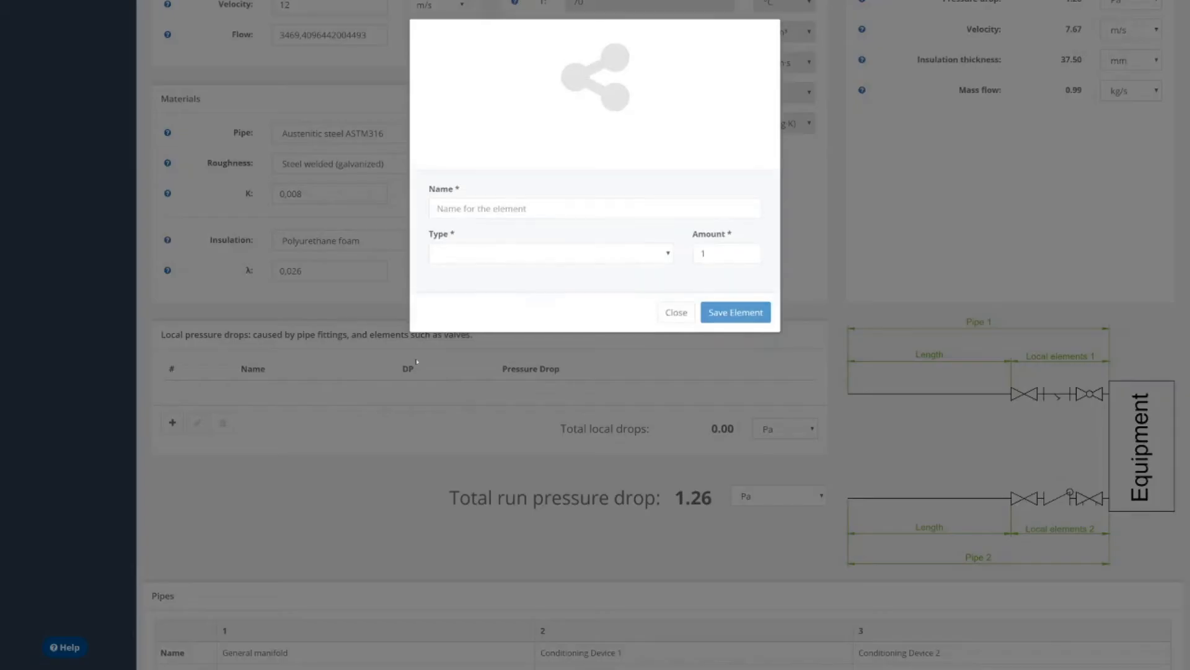
{"action": "left_click", "coordinate": [545, 251]}
{"action": "scroll", "coordinate": [524, 353], "scroll_direction": "down", "scroll_amount": 5}
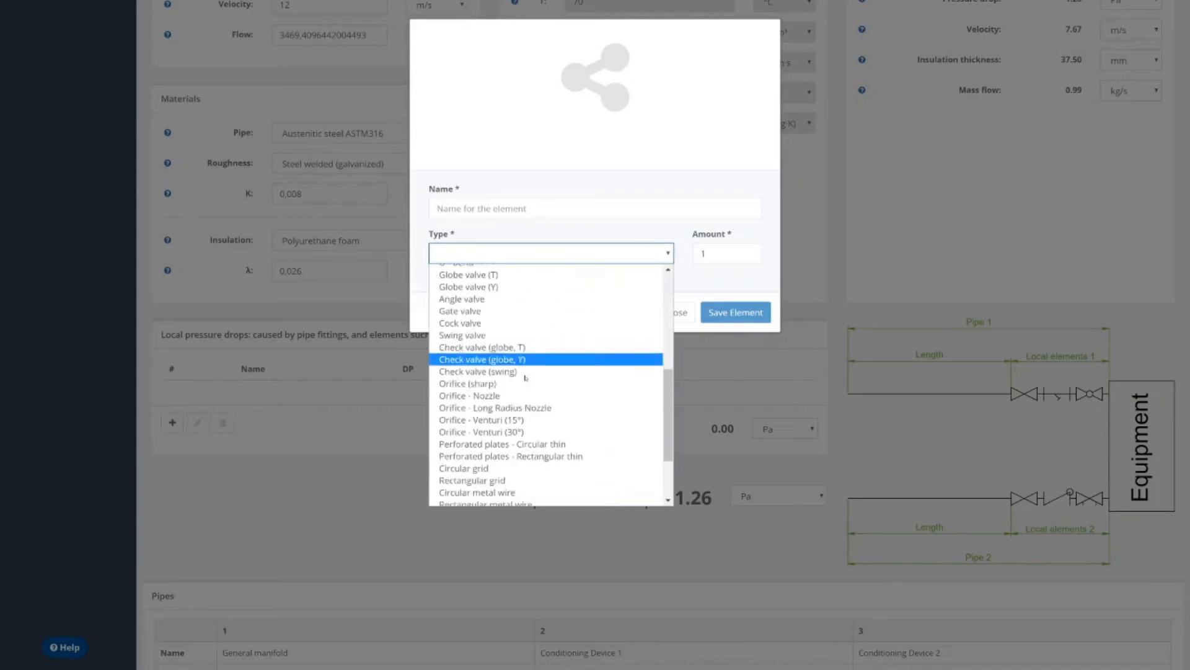
{"action": "left_click", "coordinate": [505, 310]}
{"action": "left_click", "coordinate": [564, 208]}
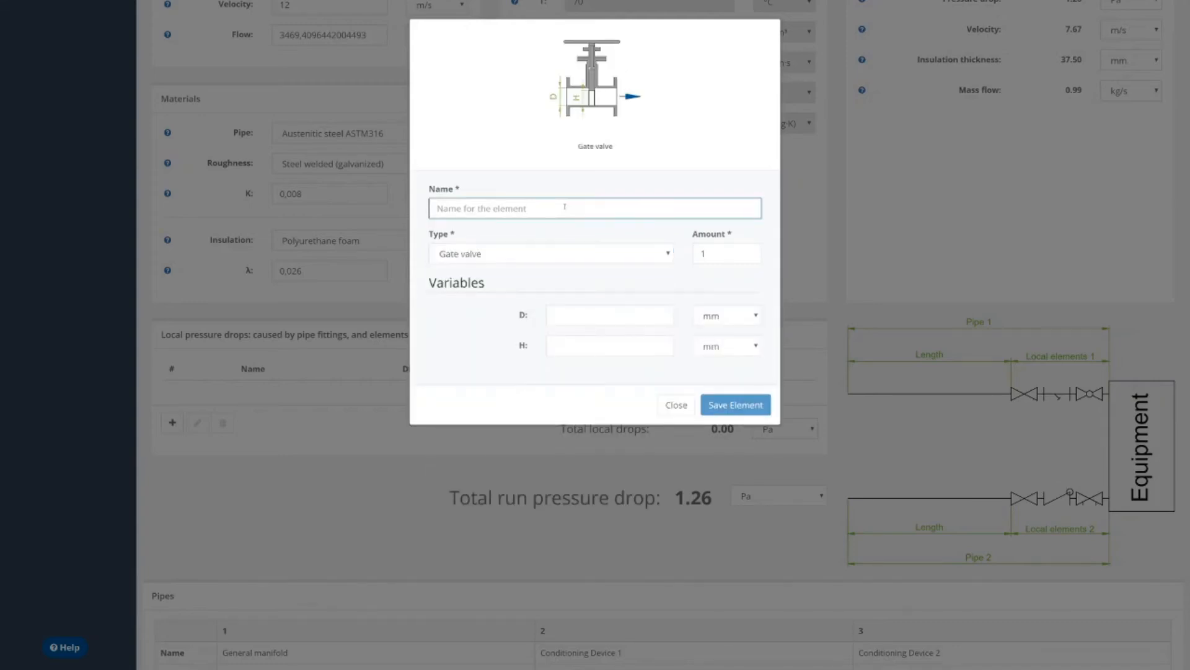
{"action": "type", "text": "Prtially"}
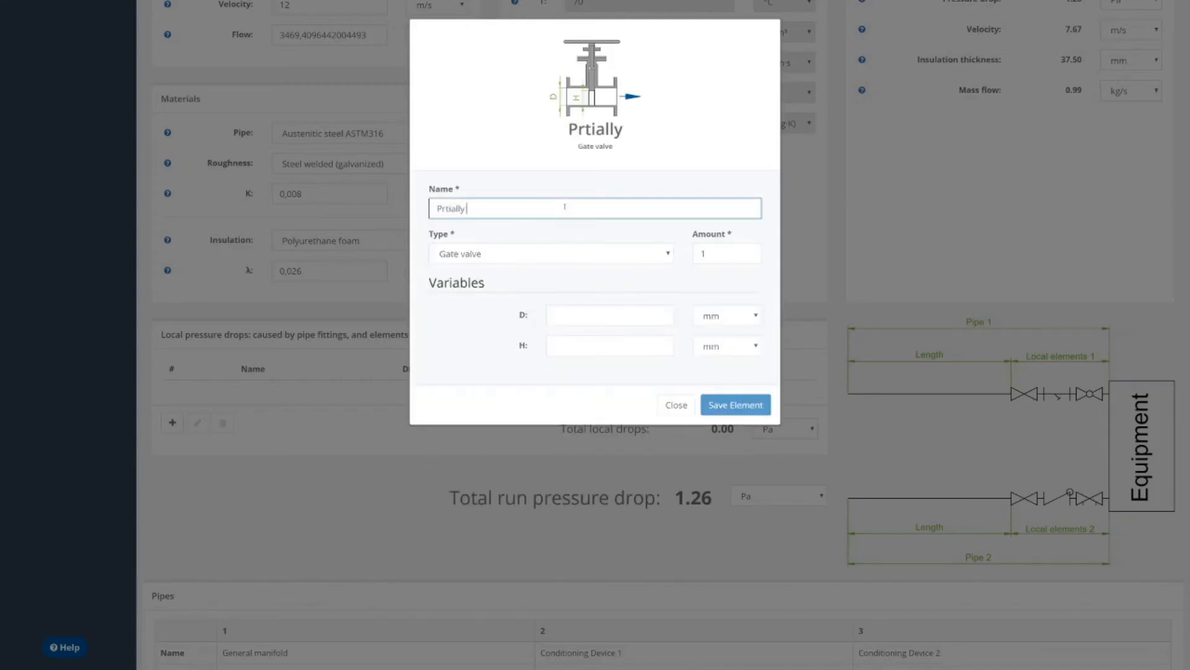
{"action": "key", "text": "Home"}
{"action": "key", "text": "Right"}
{"action": "type", "text": "a"}
{"action": "key", "text": "End"}
{"action": "type", "text": "open gate valve"}
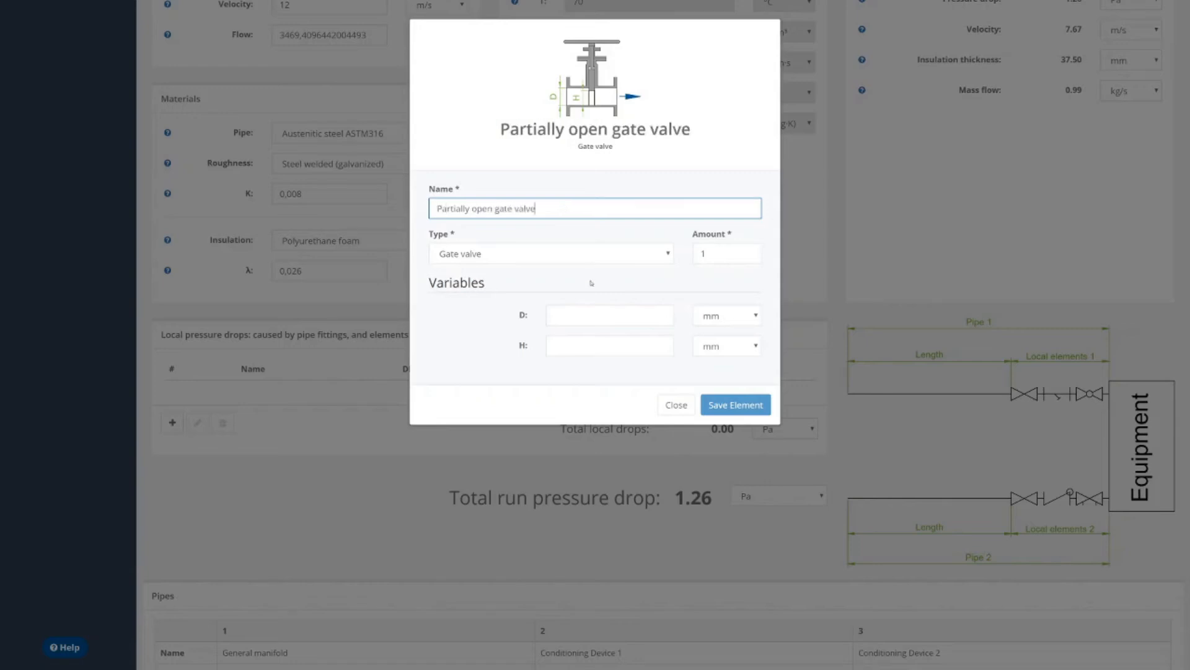
Set the gate valve's D to 350 mm, H to 200 mm and amount to 2, and save the element.
{"action": "left_click", "coordinate": [591, 317]}
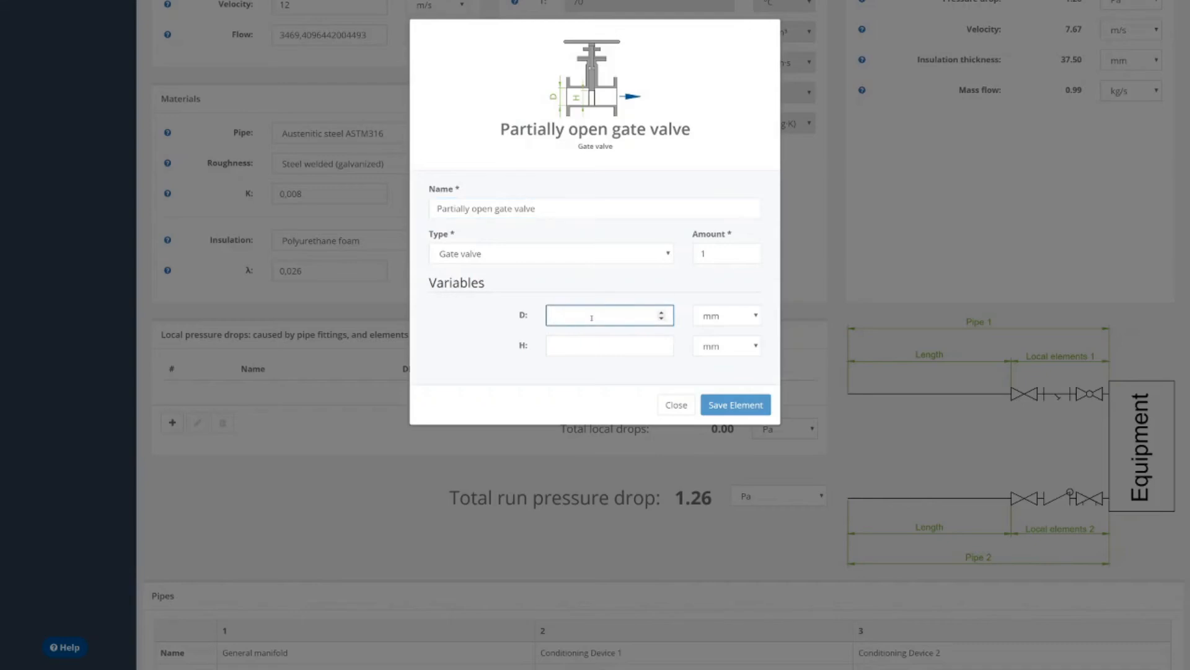
{"action": "type", "text": "350"}
{"action": "left_click", "coordinate": [596, 341]}
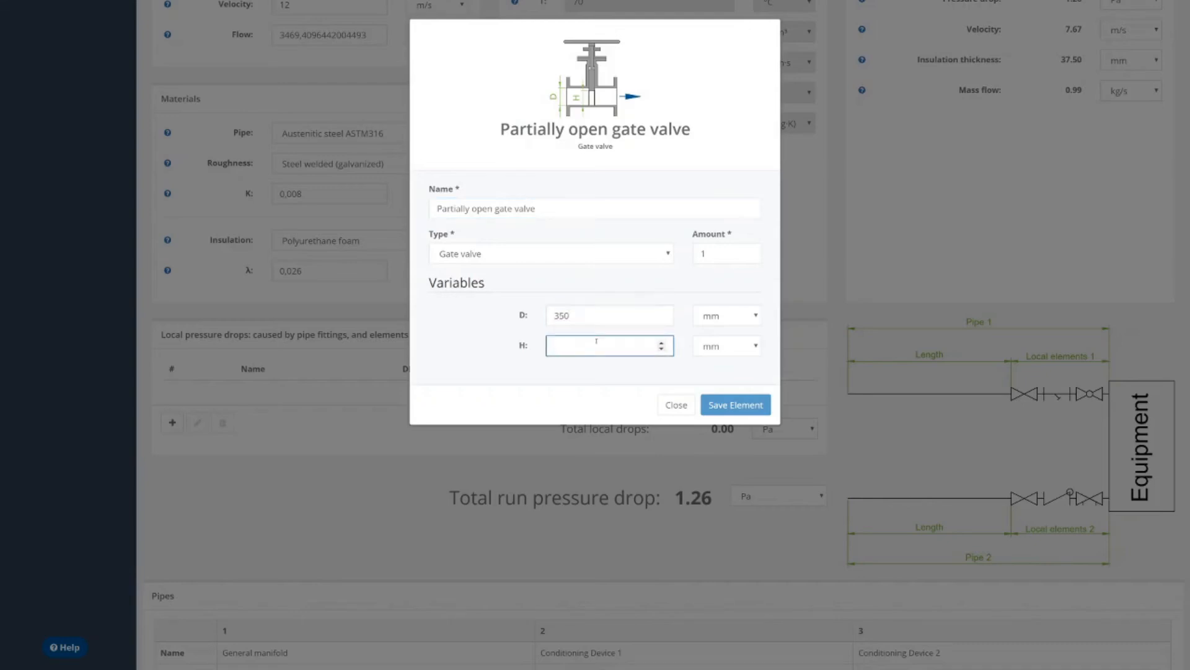
{"action": "type", "text": "200"}
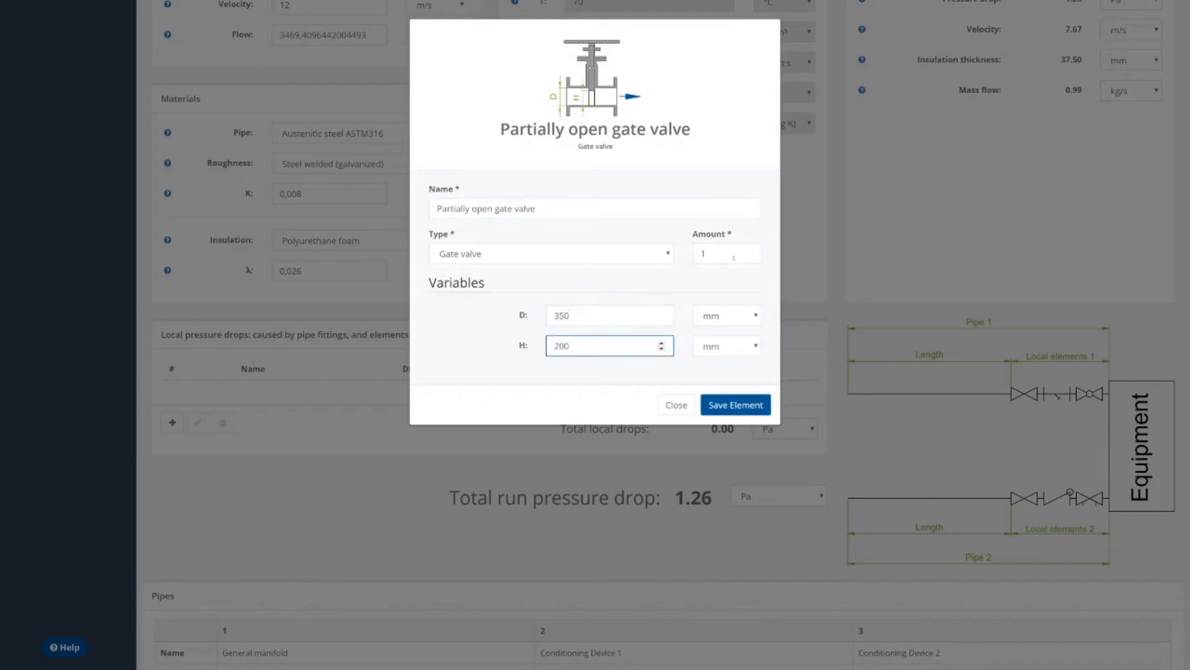
{"action": "left_click_drag", "start_coordinate": [747, 253], "coordinate": [670, 245]}
{"action": "type", "text": "2"}
{"action": "left_click", "coordinate": [742, 410]}
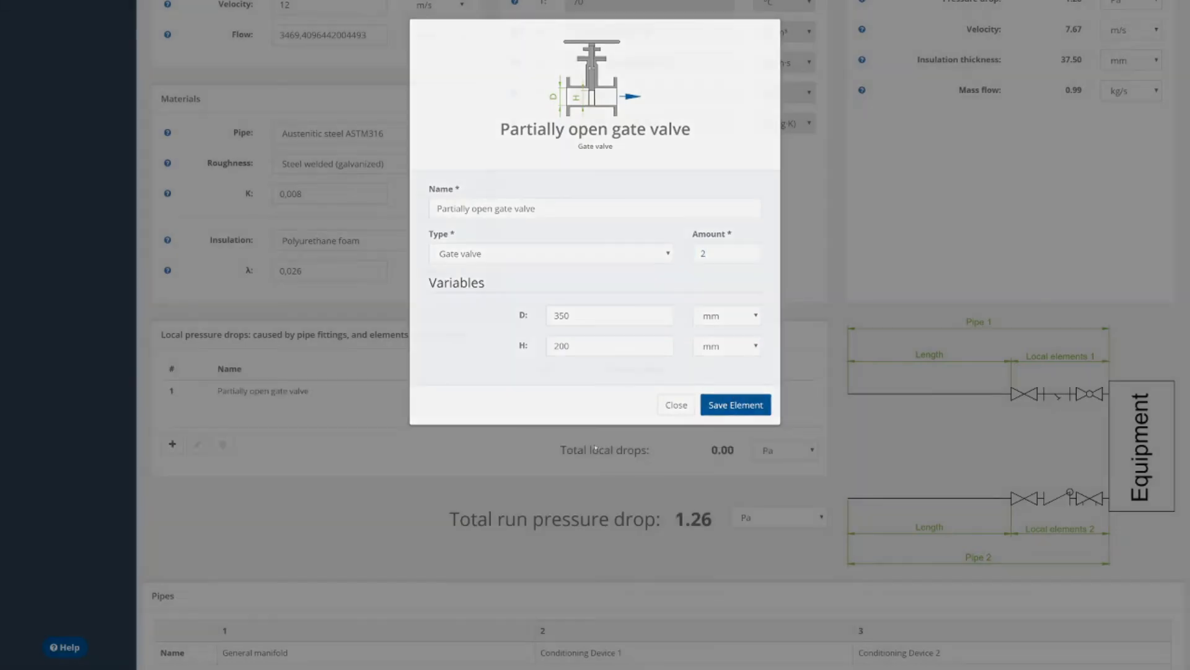
Start another local pressure drop element of type Circular metal wire and name it "Circular wire section".
{"action": "left_click", "coordinate": [171, 444]}
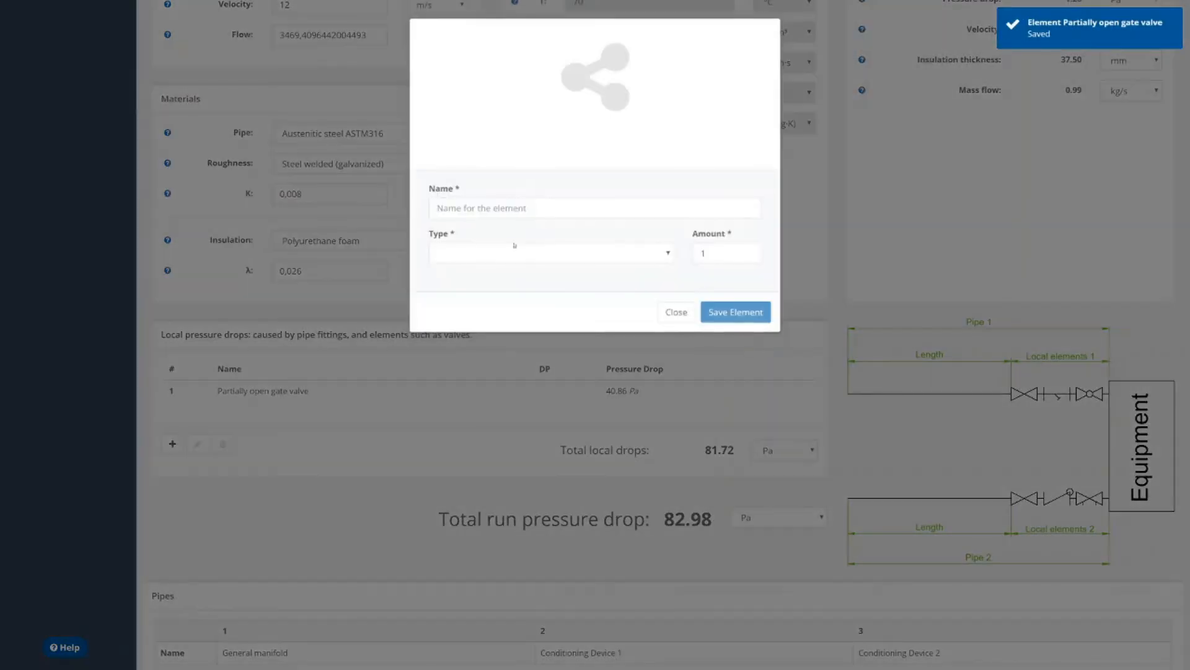
{"action": "left_click", "coordinate": [512, 253]}
{"action": "scroll", "coordinate": [549, 308], "scroll_direction": "down", "scroll_amount": 2}
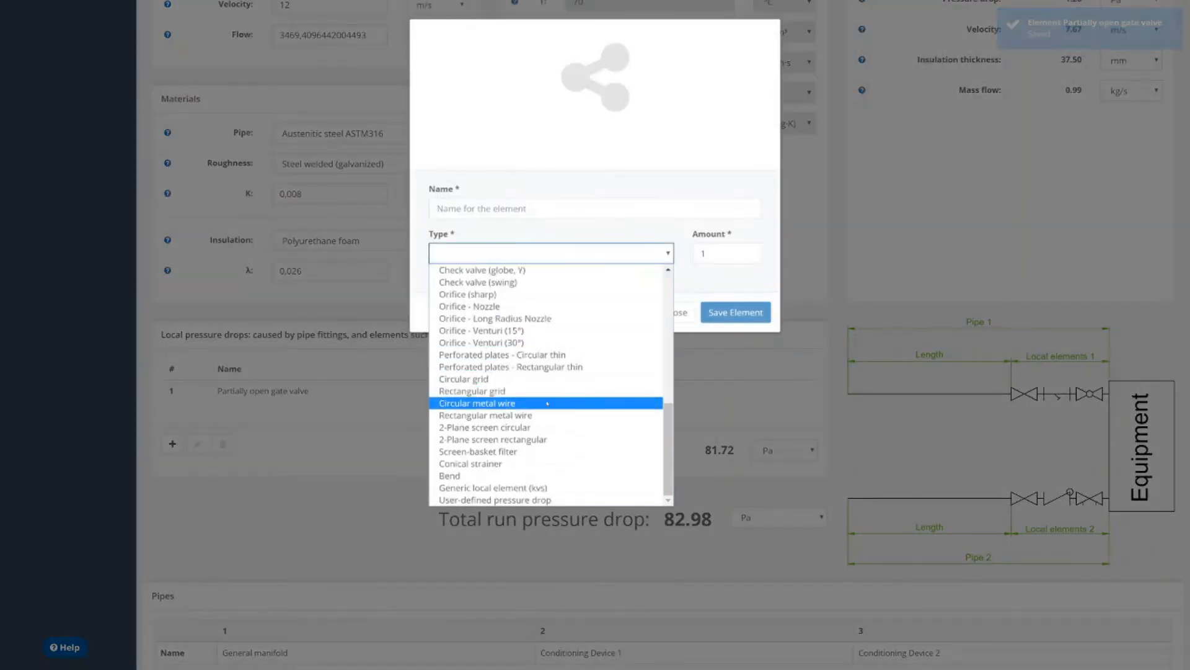
{"action": "left_click", "coordinate": [496, 403]}
{"action": "left_click", "coordinate": [520, 209]}
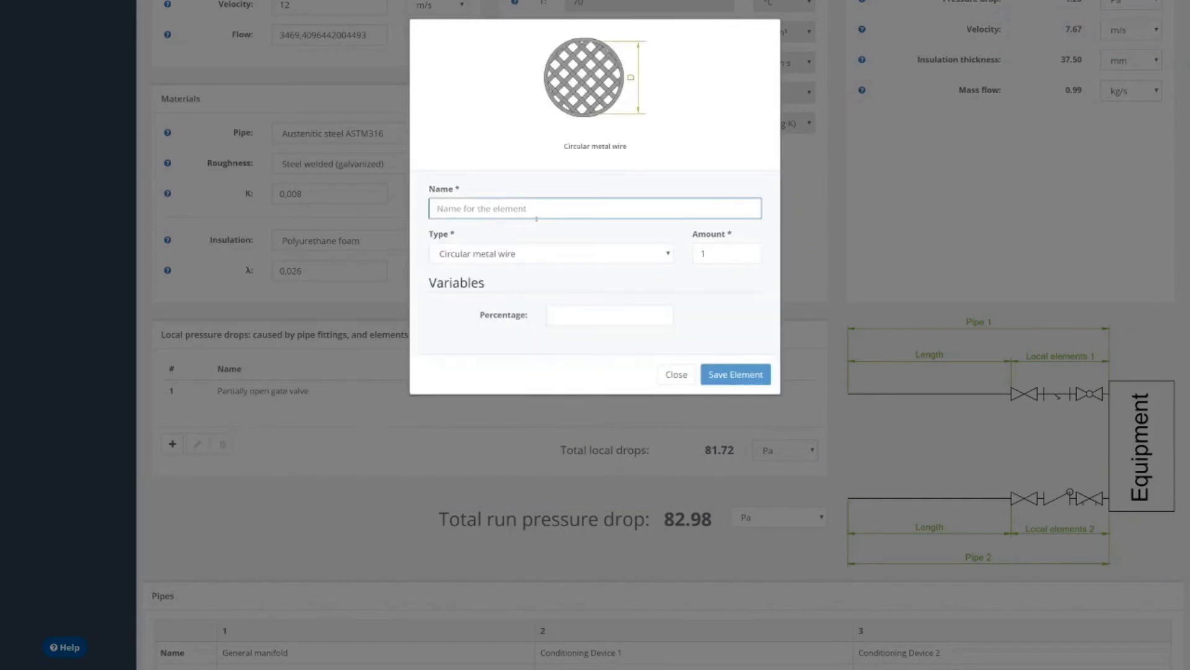
{"action": "type", "text": "Circular wire"}
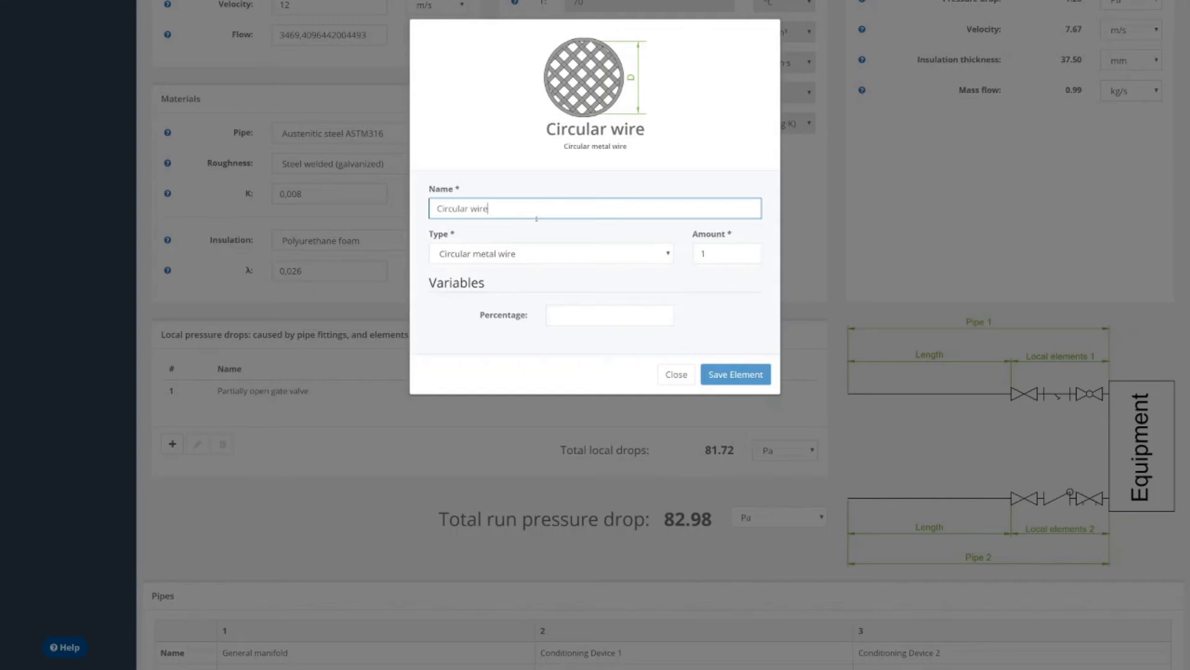
{"action": "type", "text": " section"}
Set the circular wire's percentage to 60 and amount to 5, and save the element.
{"action": "left_click", "coordinate": [576, 313]}
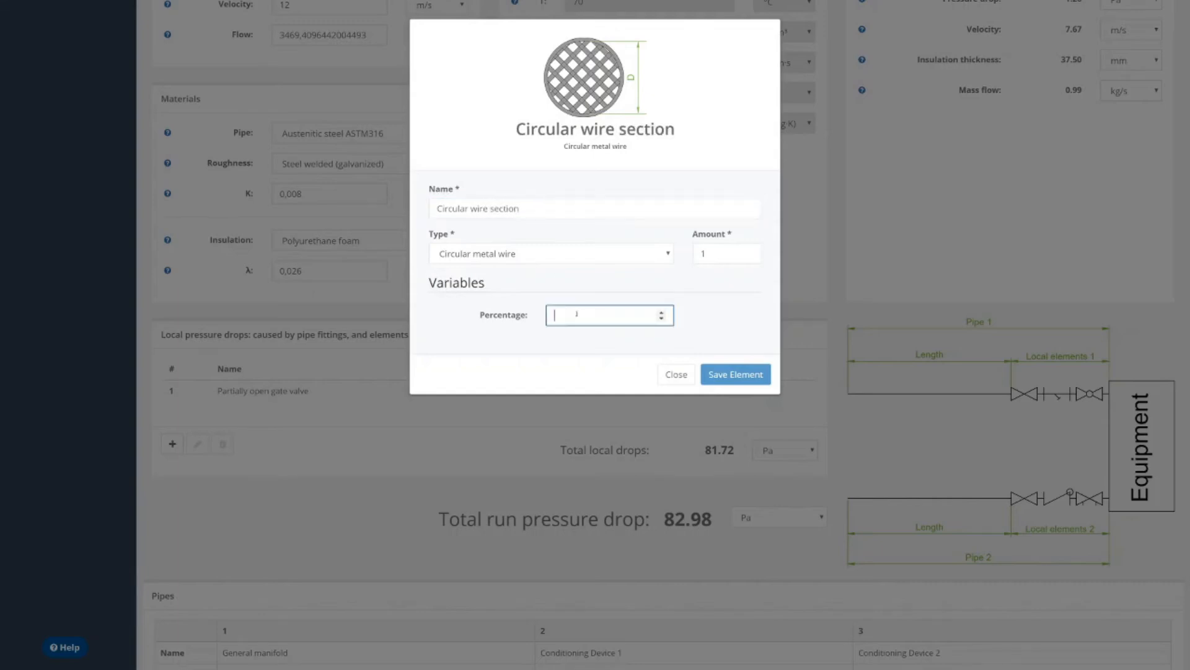
{"action": "type", "text": "60"}
{"action": "left_click", "coordinate": [722, 253]}
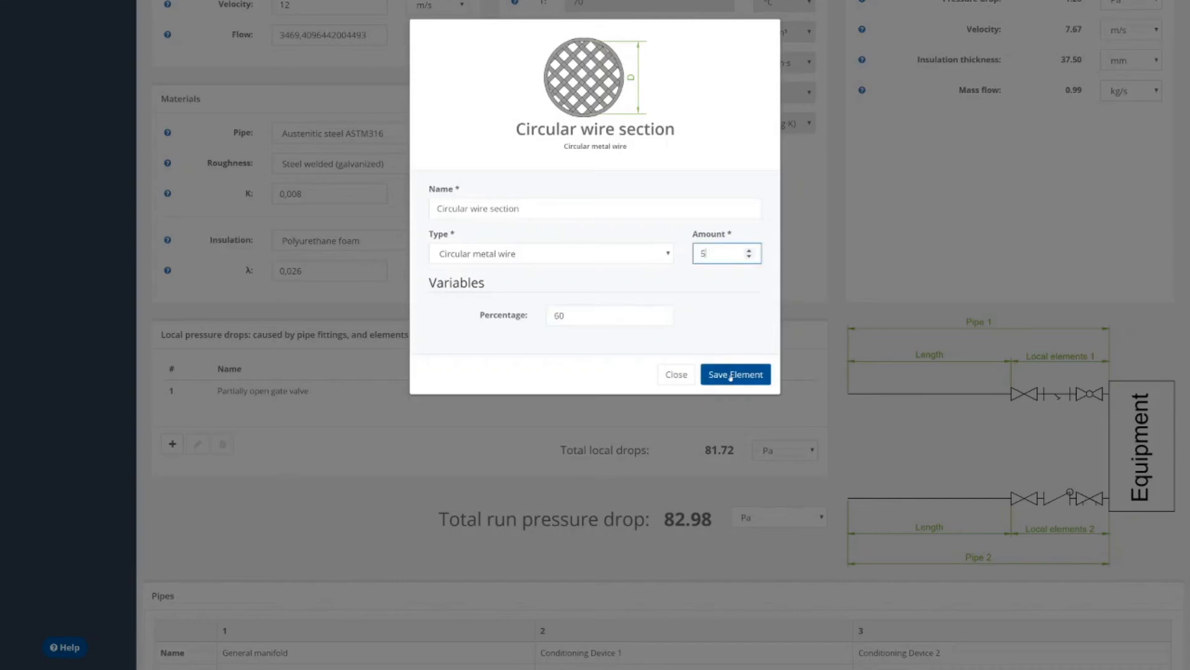
{"action": "key", "text": "Return"}
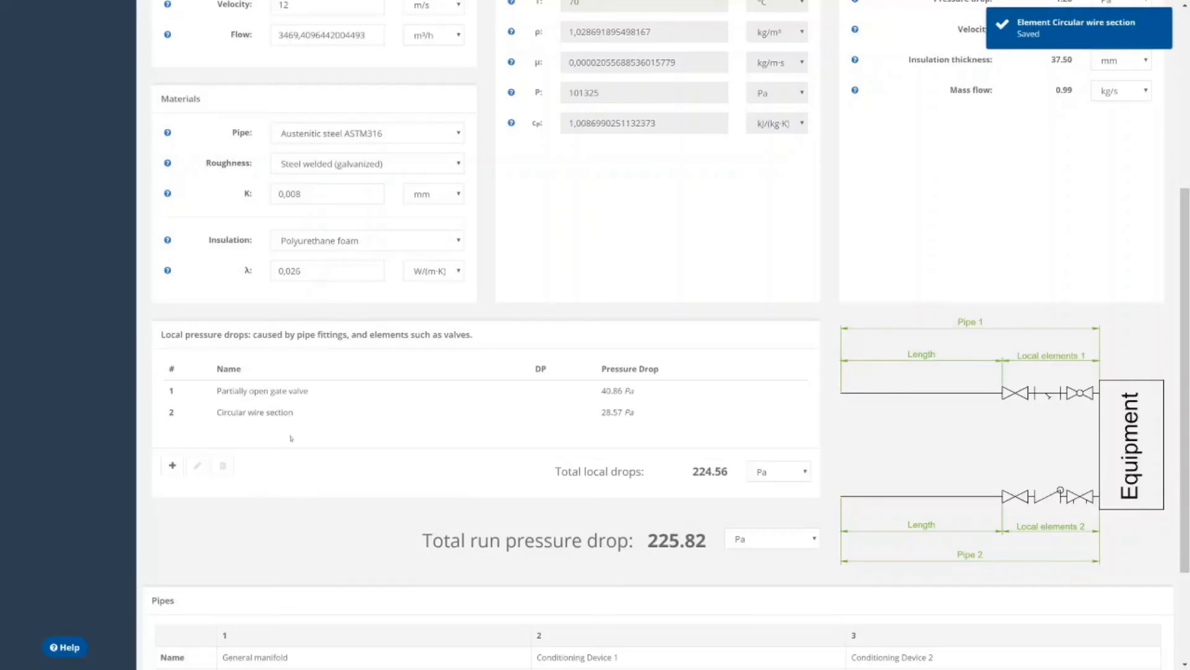
Start another local pressure drop element and preview the Tee - Sharp, Sharp-edged entrance - Angled, Lyra bellow - smooth, U - bend and Compensator bellow types.
{"action": "left_click", "coordinate": [172, 465]}
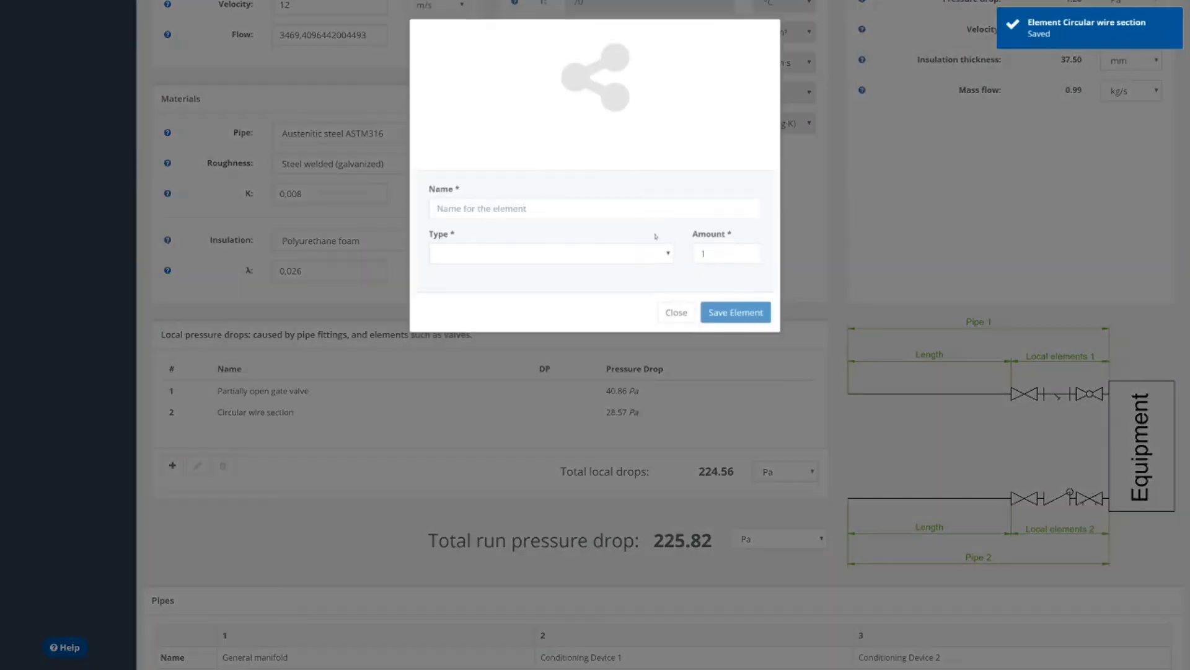
{"action": "left_click", "coordinate": [583, 254]}
{"action": "left_click", "coordinate": [543, 402]}
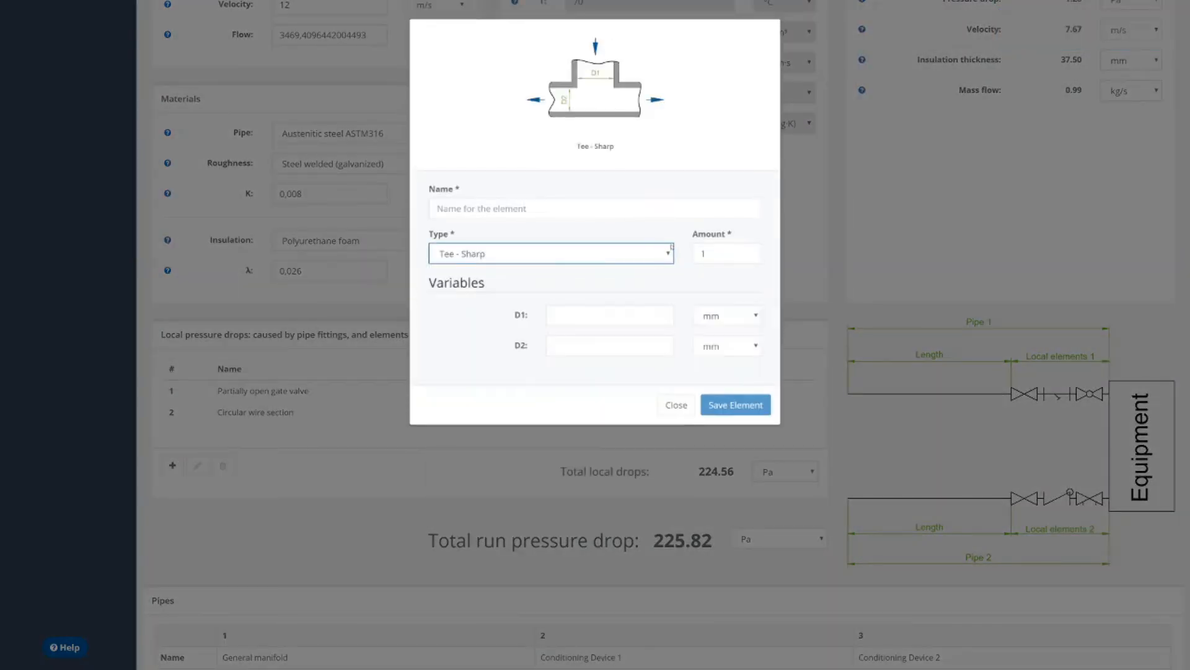
{"action": "left_click", "coordinate": [583, 254]}
{"action": "left_click", "coordinate": [588, 331]}
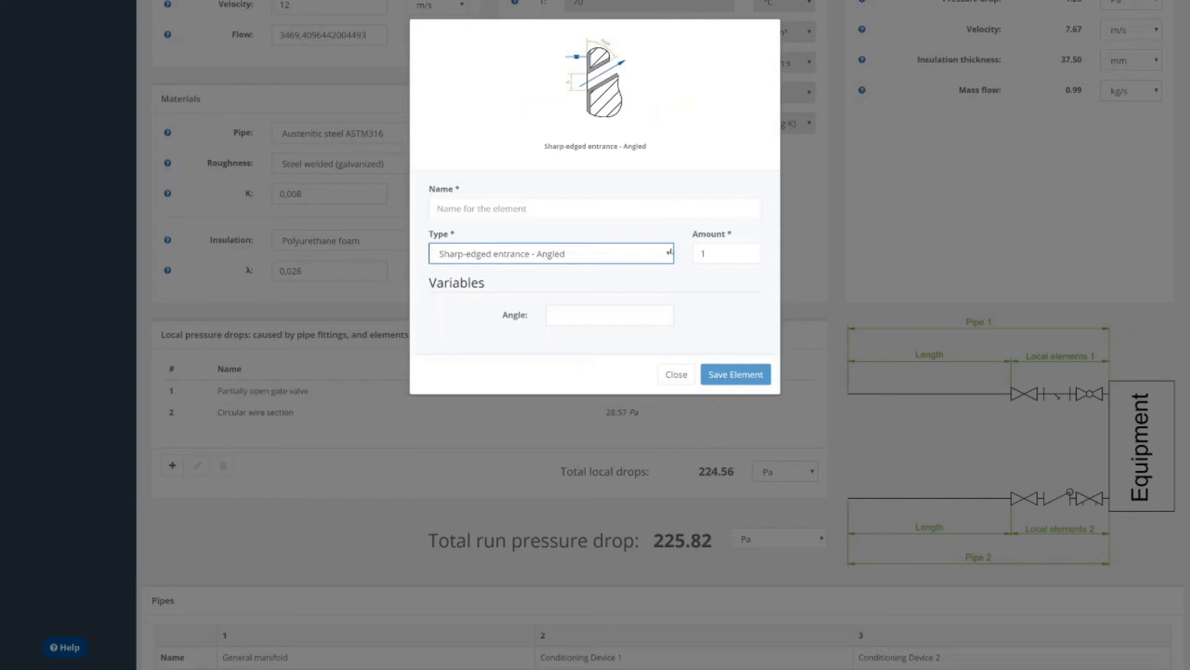
{"action": "left_click", "coordinate": [670, 252]}
{"action": "left_click", "coordinate": [668, 253]}
{"action": "left_click", "coordinate": [661, 261]}
{"action": "left_click", "coordinate": [557, 475]}
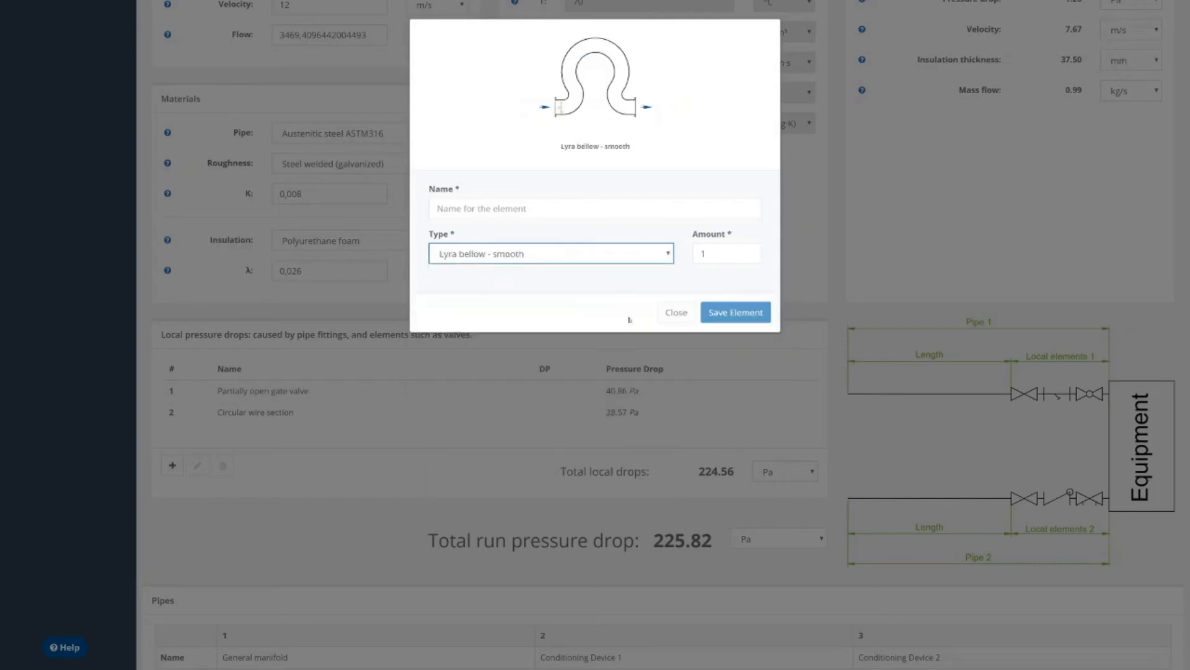
{"action": "left_click", "coordinate": [620, 254]}
{"action": "left_click", "coordinate": [558, 499]}
{"action": "left_click", "coordinate": [645, 256]}
{"action": "left_click", "coordinate": [558, 461]}
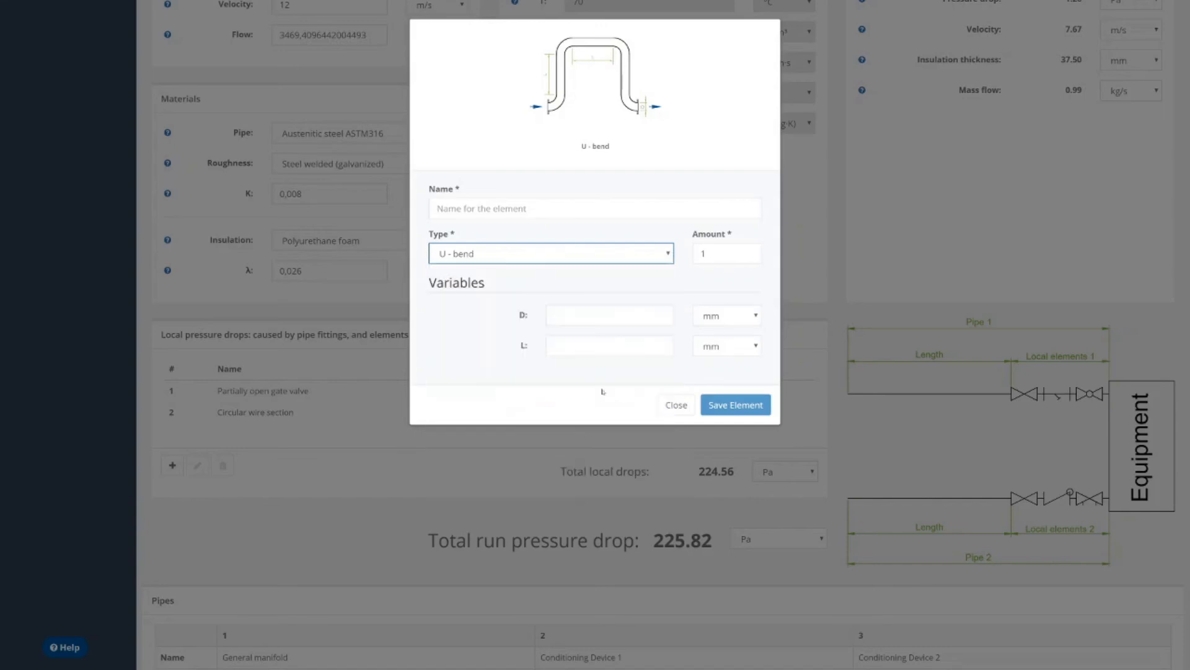
{"action": "left_click", "coordinate": [604, 254]}
{"action": "left_click", "coordinate": [658, 340]}
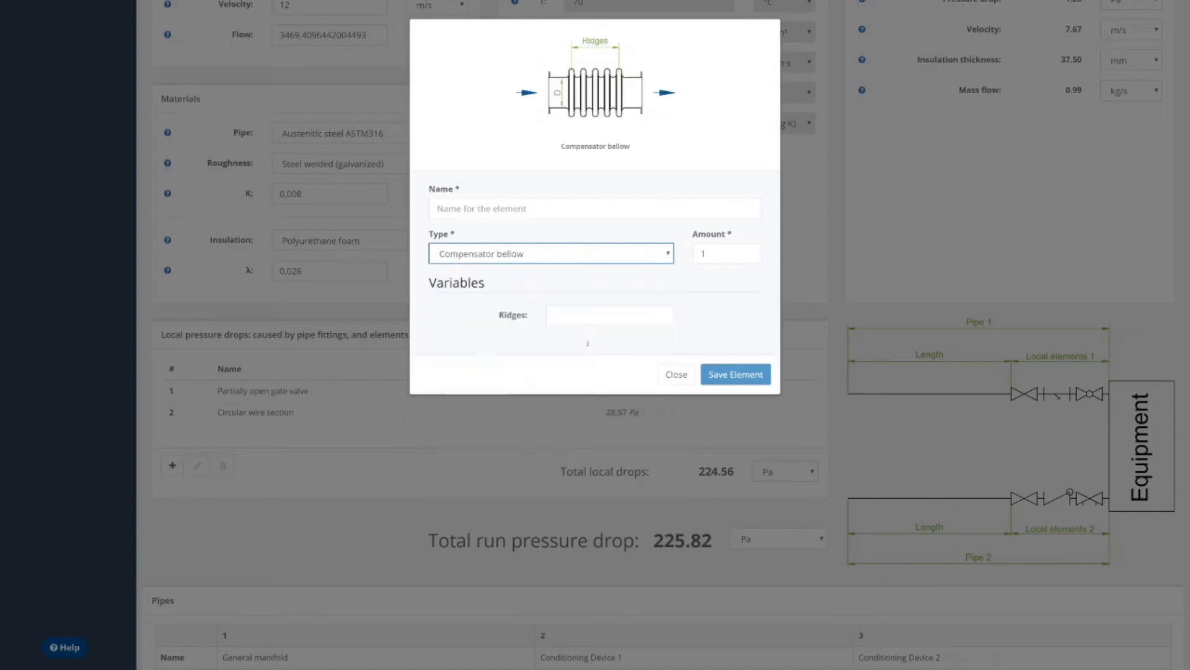
Choose Cast iron bend as the new element's type and set its D to 350 mm.
{"action": "left_click", "coordinate": [669, 252]}
{"action": "left_click", "coordinate": [589, 378]}
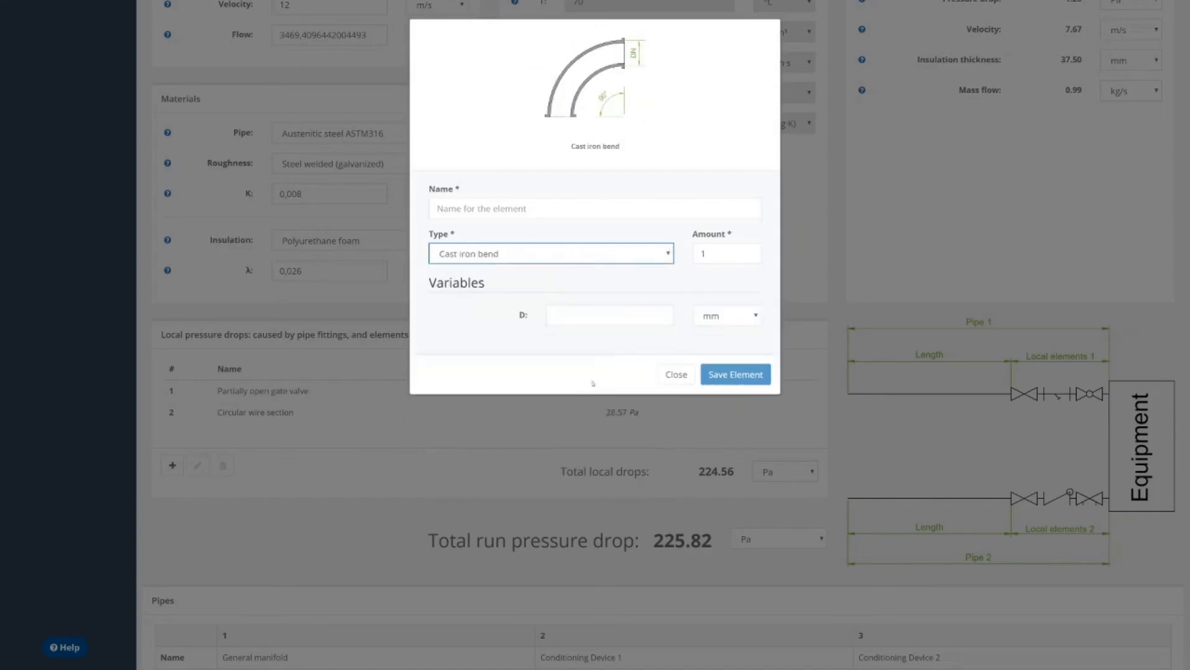
{"action": "left_click", "coordinate": [623, 318]}
{"action": "type", "text": "350"}
{"action": "key", "text": "Tab"}
Name the new local pressure drop element "Cast Iron Bend" and save the element.
{"action": "left_click", "coordinate": [623, 204]}
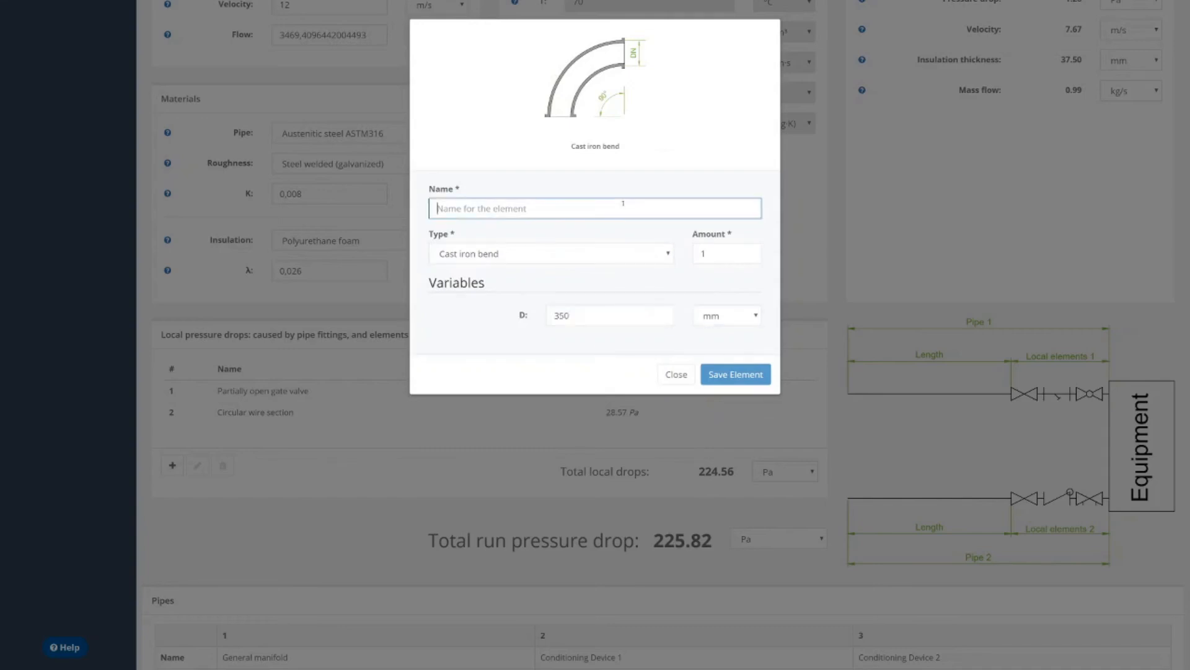
{"action": "type", "text": "Cast Iron Bend"}
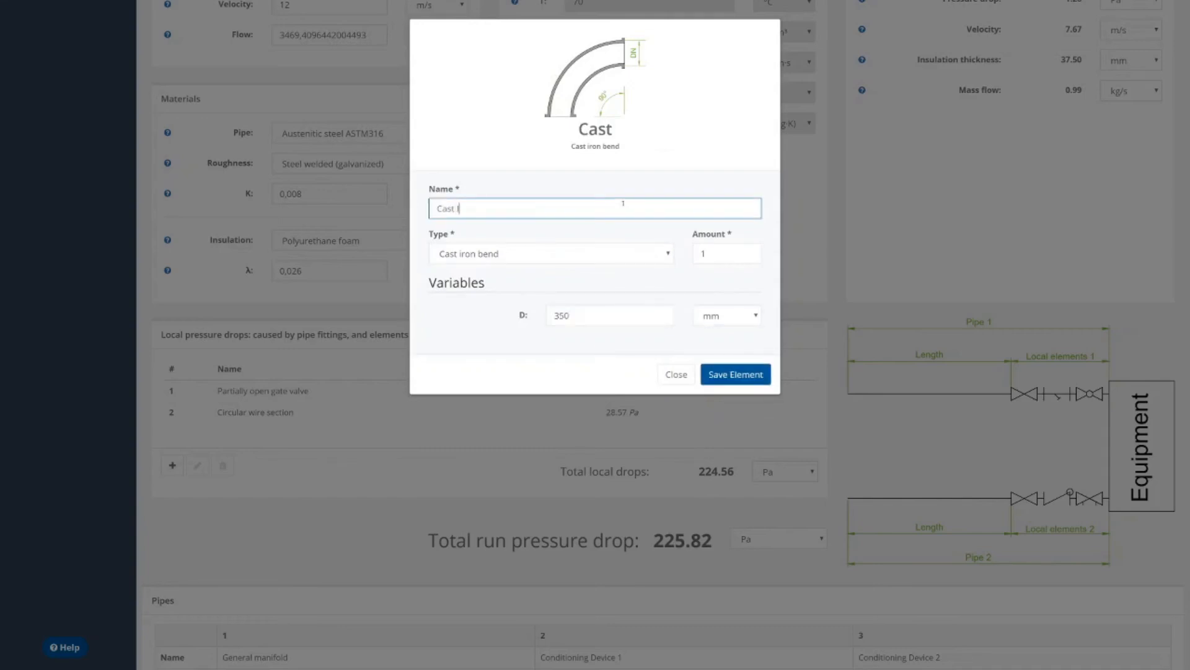
{"action": "left_click", "coordinate": [726, 374]}
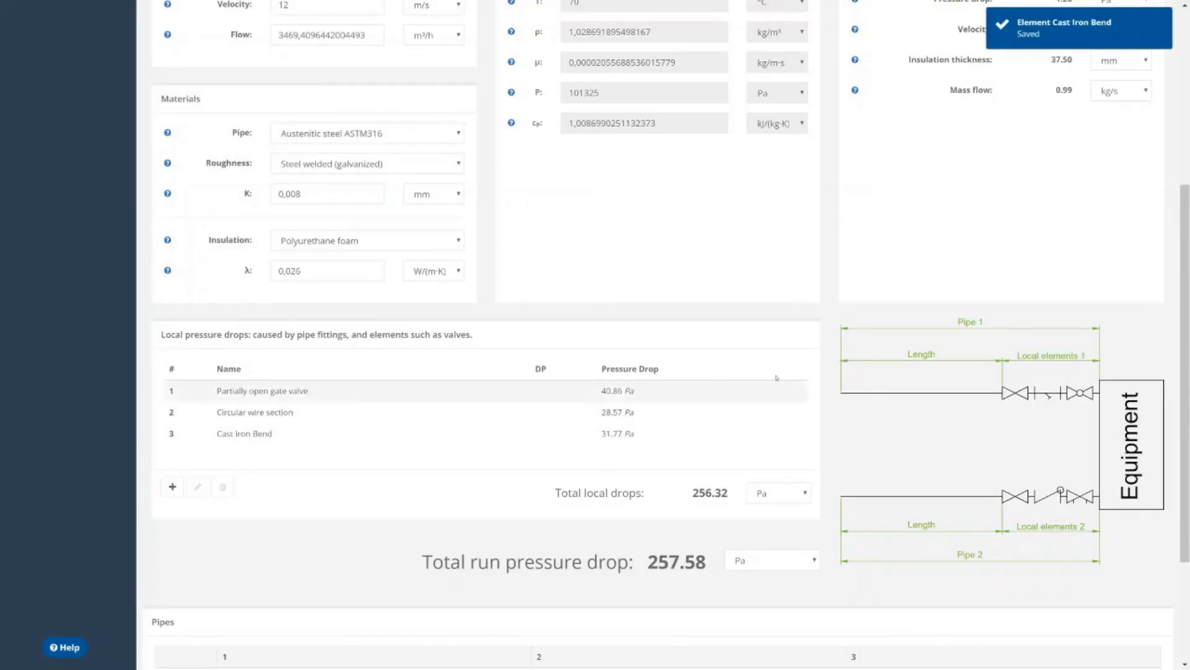
Export the pipes summary below the total run pressure drop, and save the calculation.
{"action": "scroll", "coordinate": [746, 426], "scroll_direction": "down", "scroll_amount": 1}
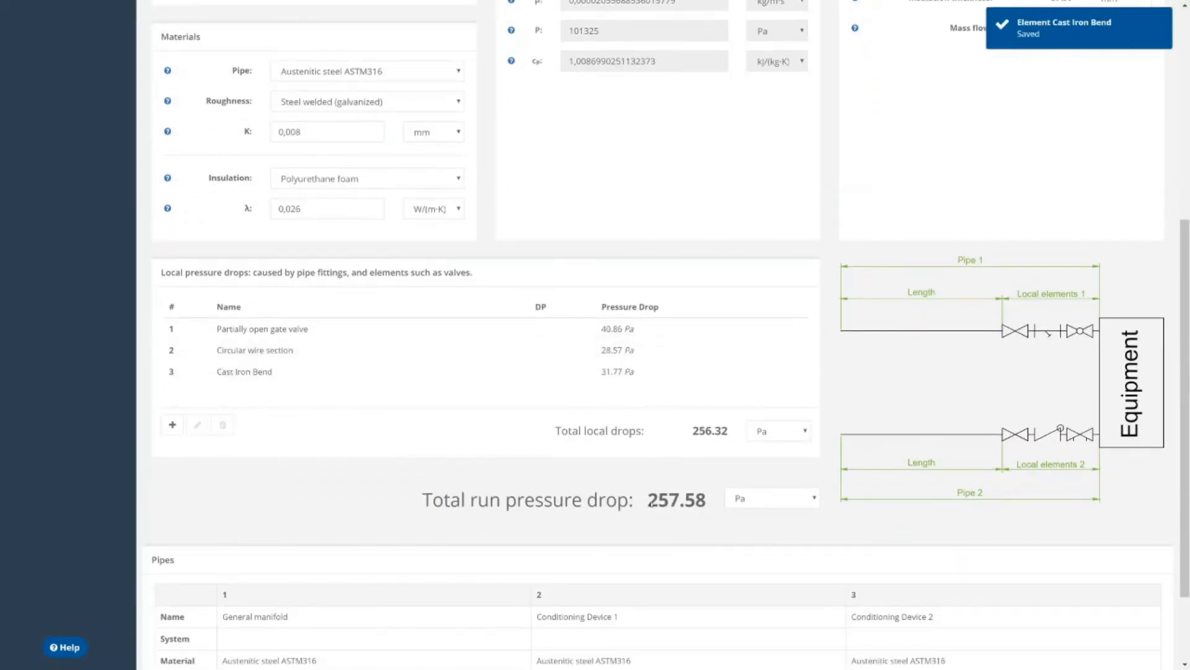
{"action": "left_click_drag", "start_coordinate": [649, 502], "coordinate": [841, 490]}
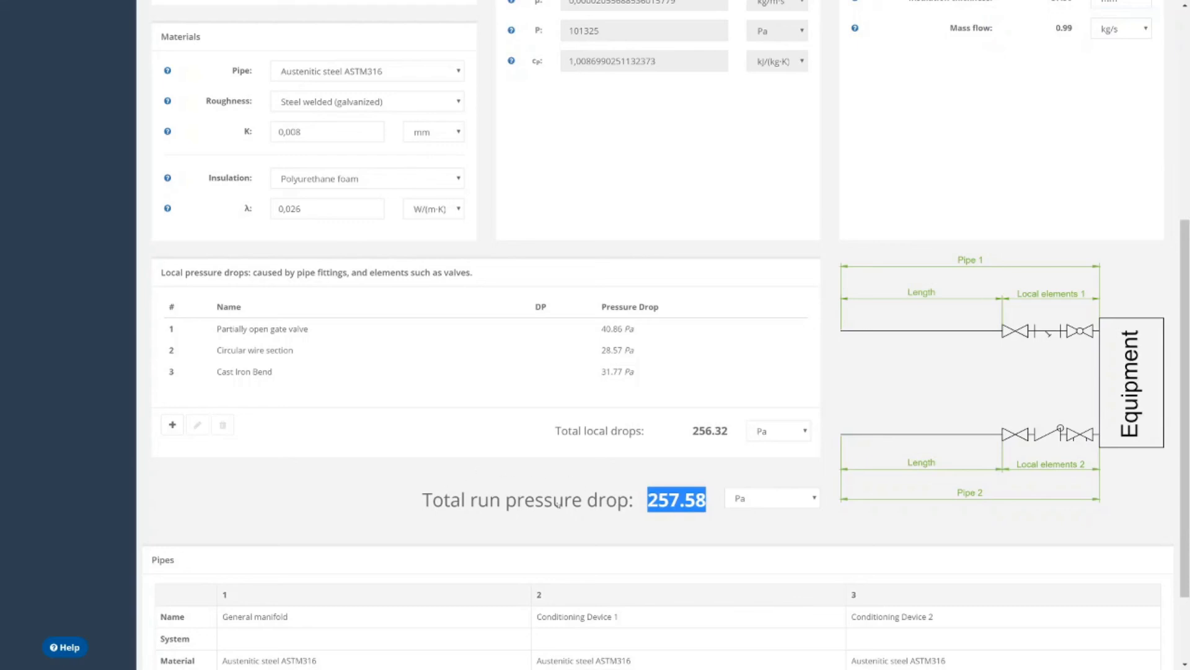
{"action": "left_click", "coordinate": [664, 509]}
{"action": "scroll", "coordinate": [574, 490], "scroll_direction": "down", "scroll_amount": 2}
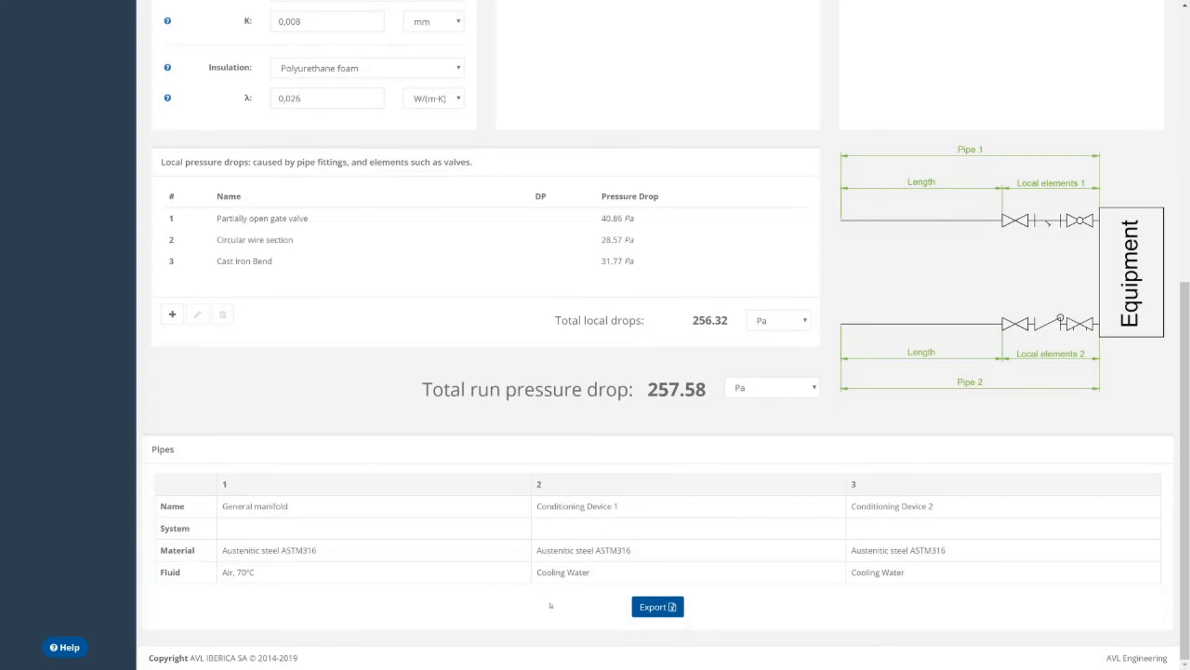
{"action": "left_click", "coordinate": [654, 614]}
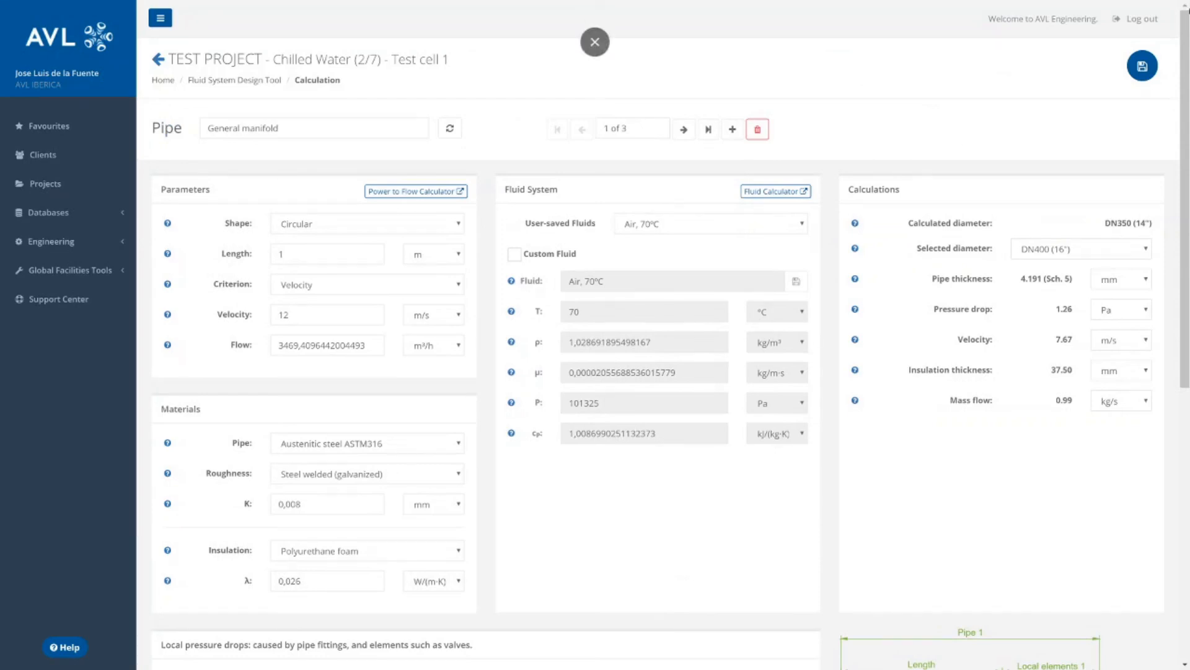
{"action": "left_click", "coordinate": [1134, 63]}
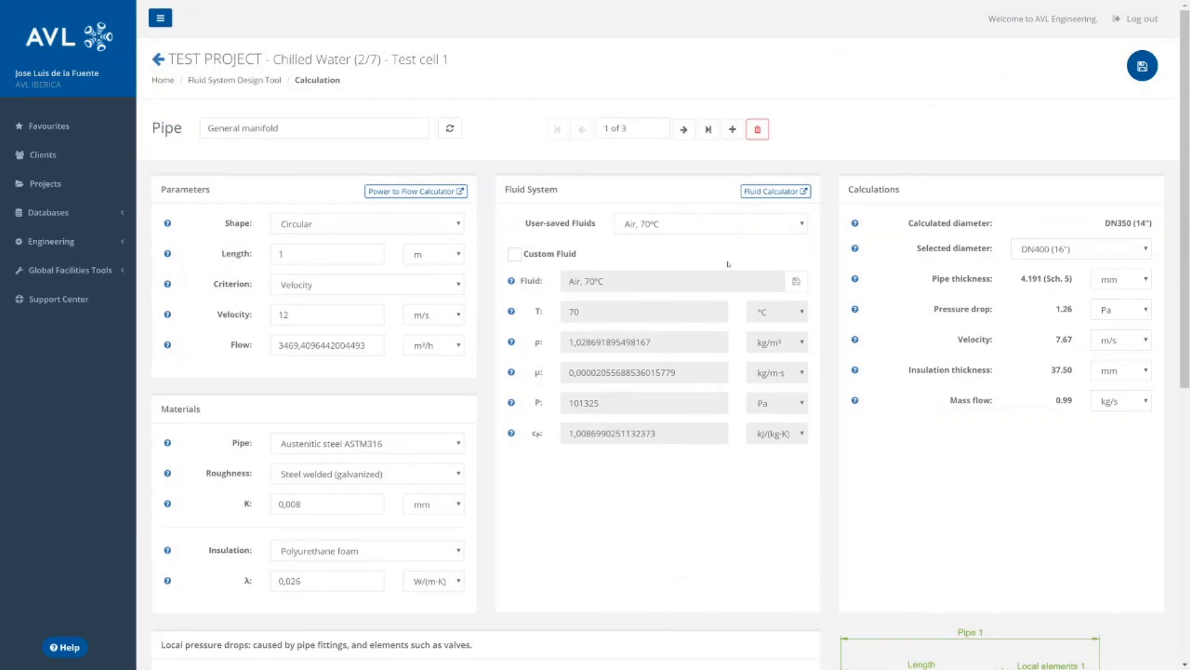